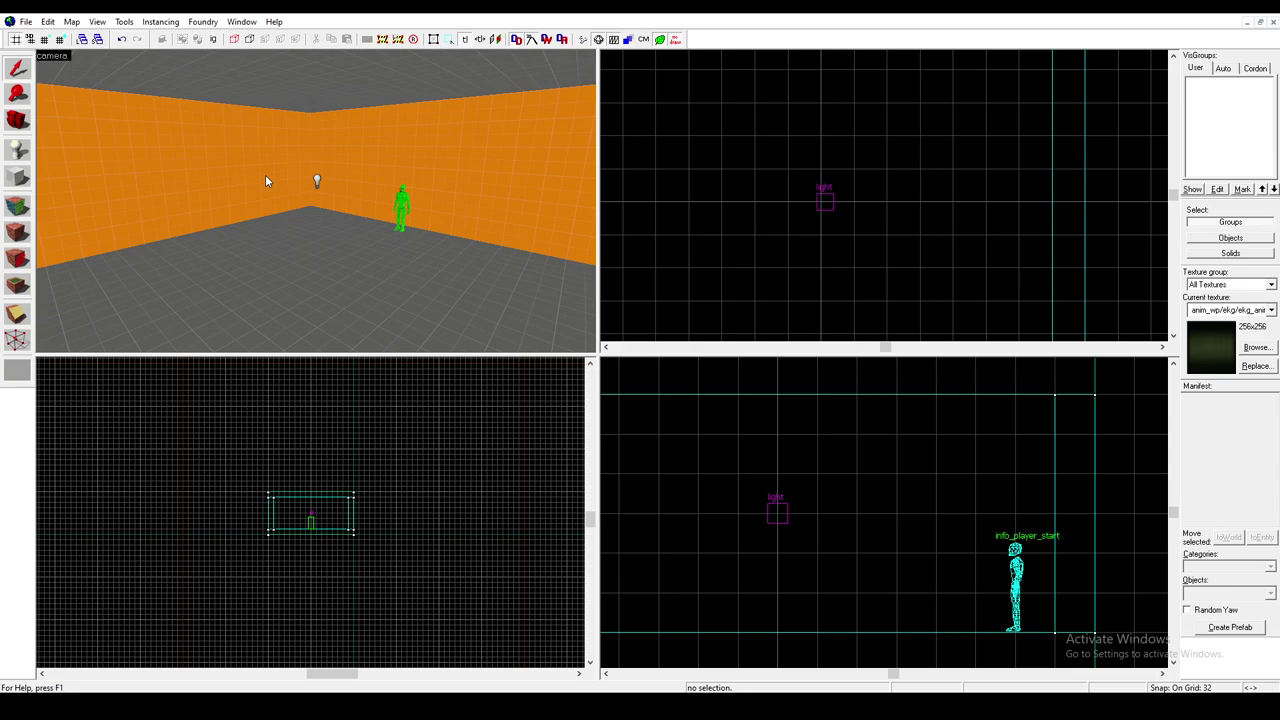
Step: Place a func_instance entity on the floor of the room and return to selecting objects
click(20, 150)
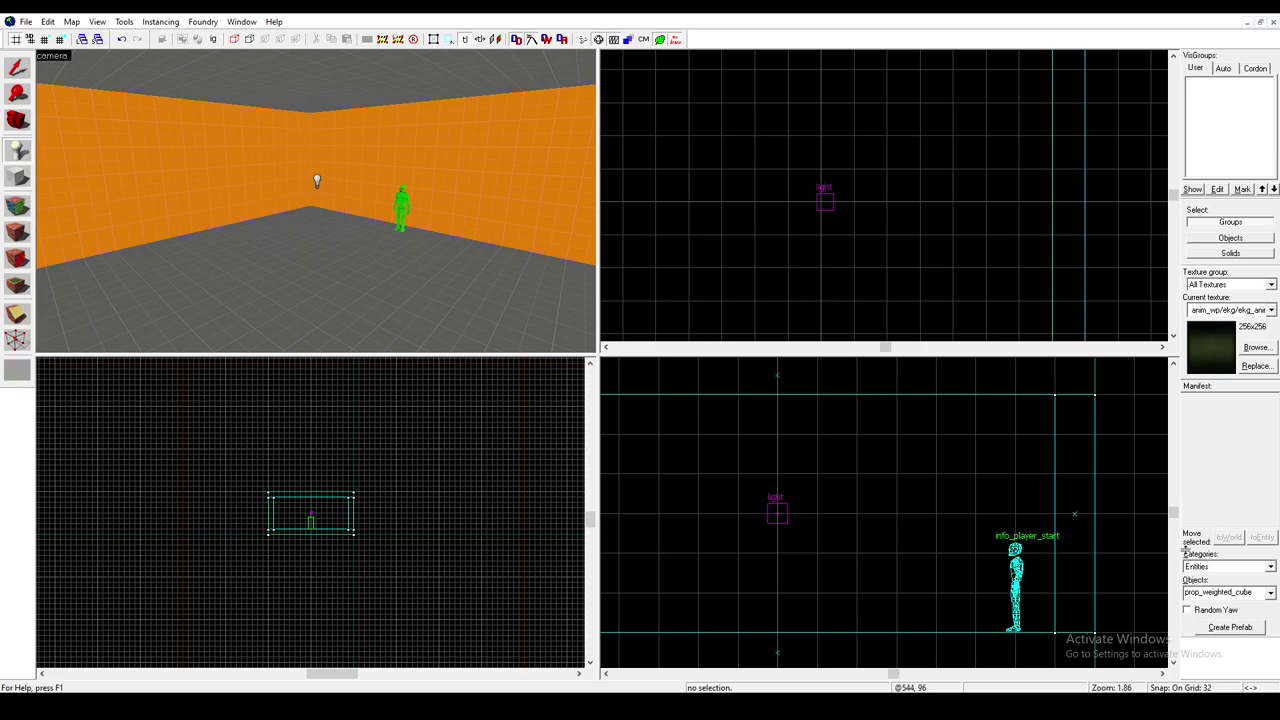
click(1205, 593)
key(BackSpace)
text(func)
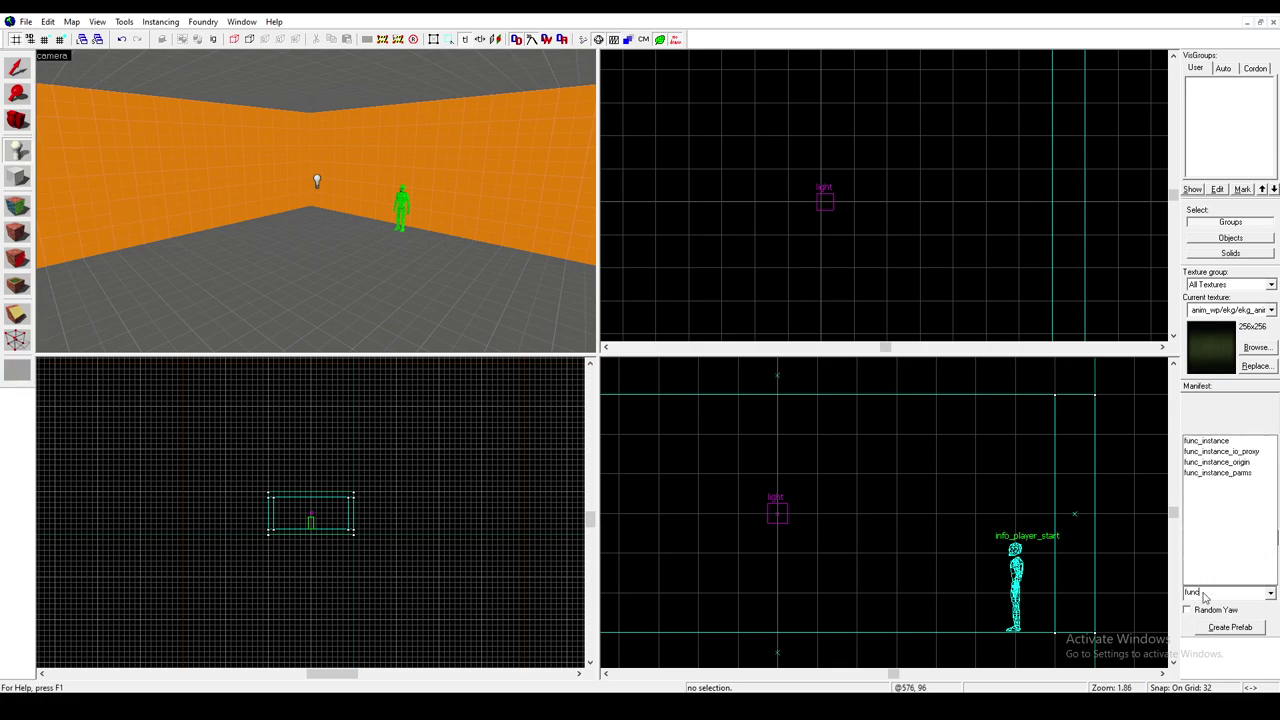
click(1206, 441)
click(283, 286)
click(16, 66)
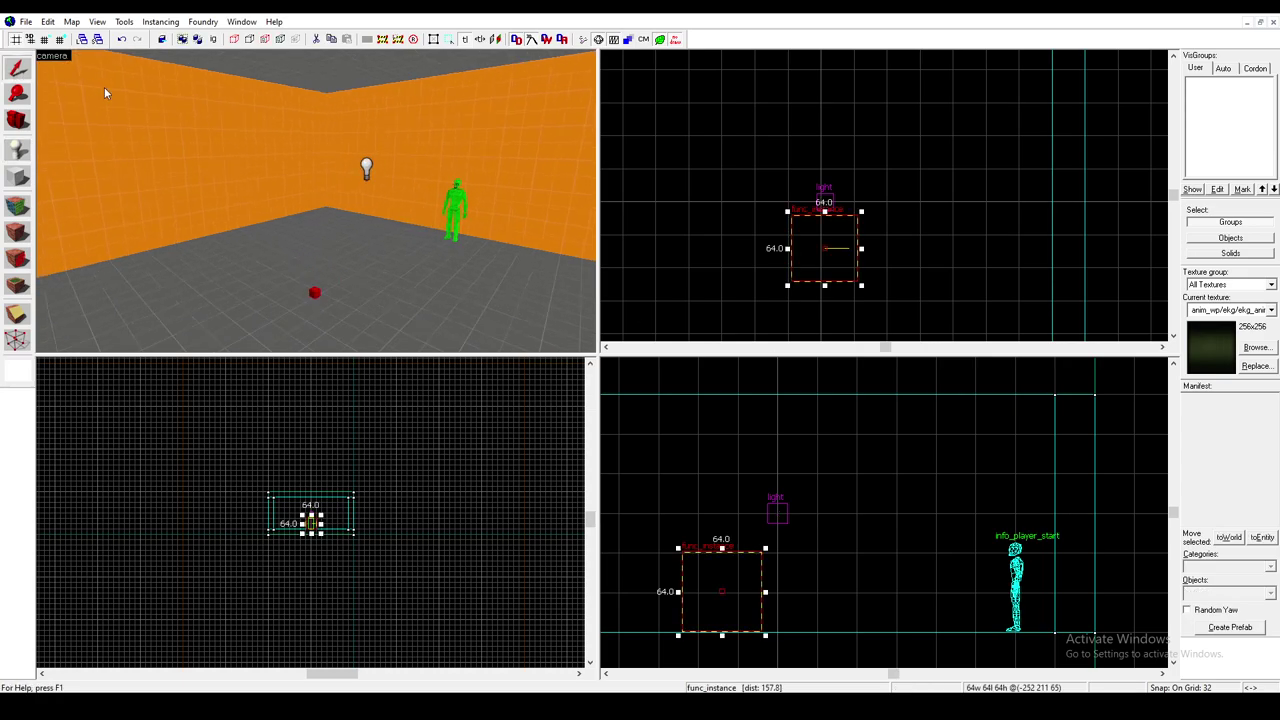
Step: Set the func_instance's VMF filename to global_pti_ents.vmf from the instances/p2editor folder and apply it
key(w)
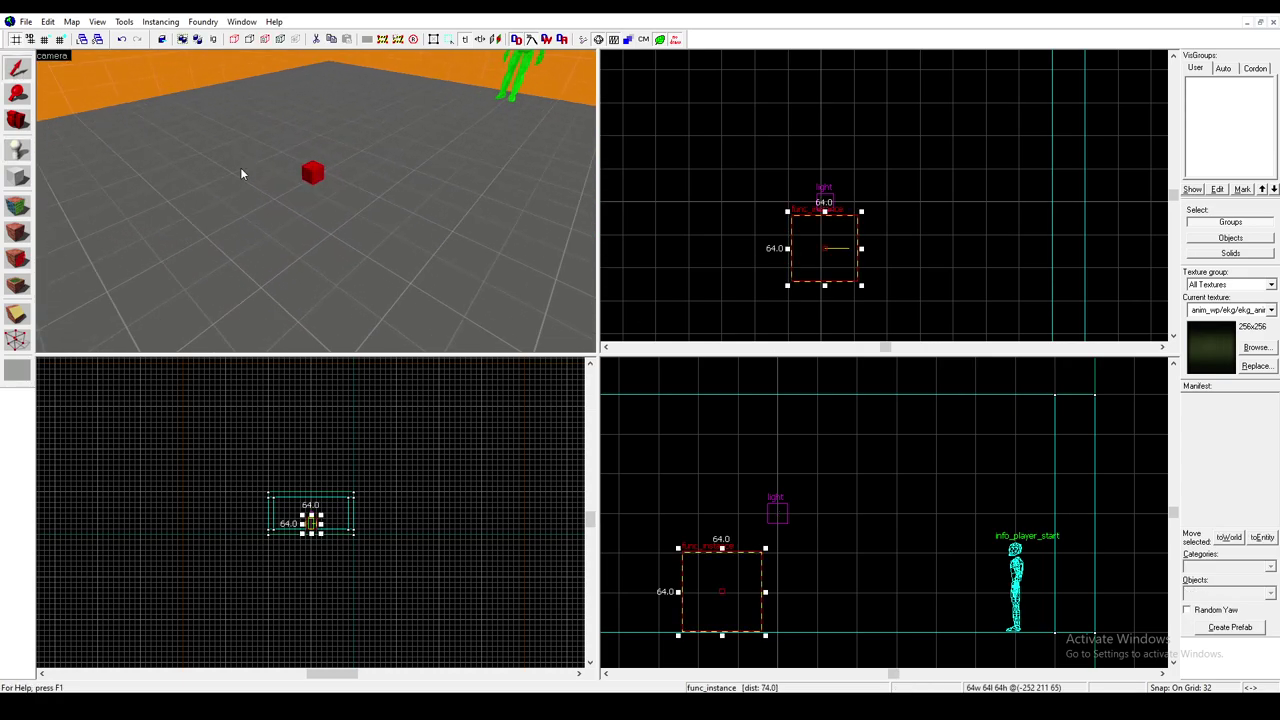
key(z)
double_click(318, 147)
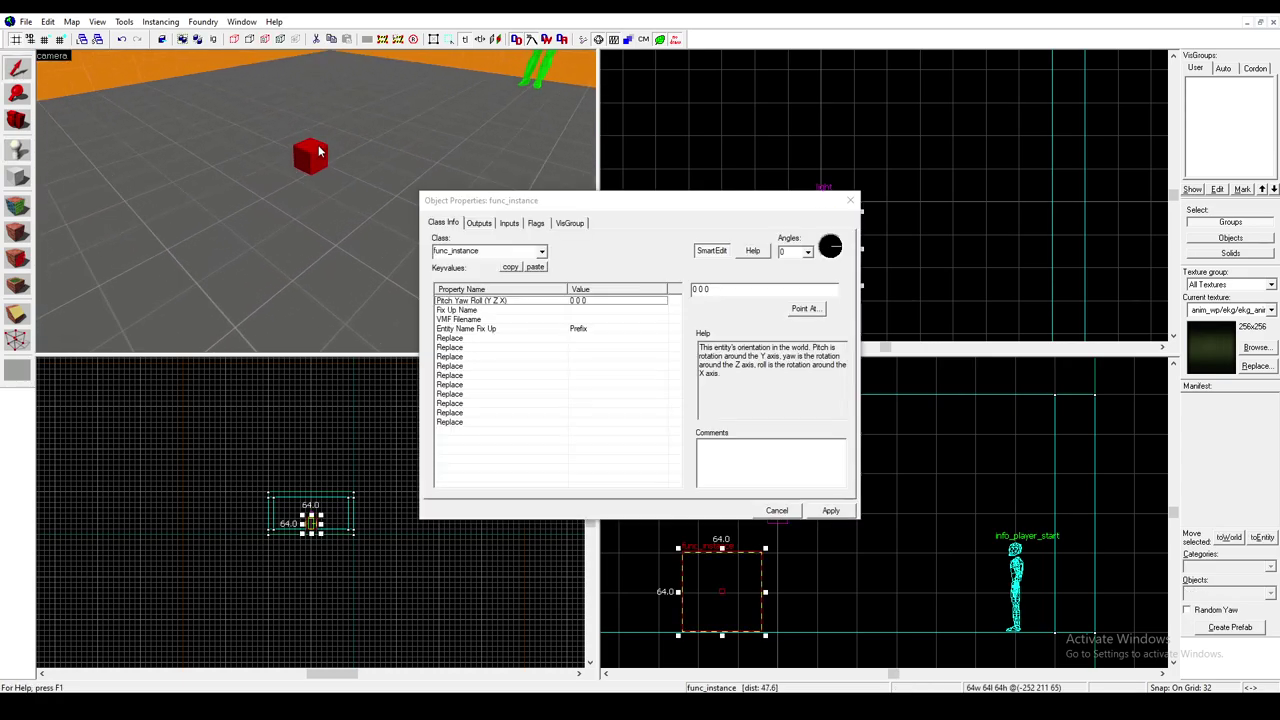
click(478, 320)
click(705, 310)
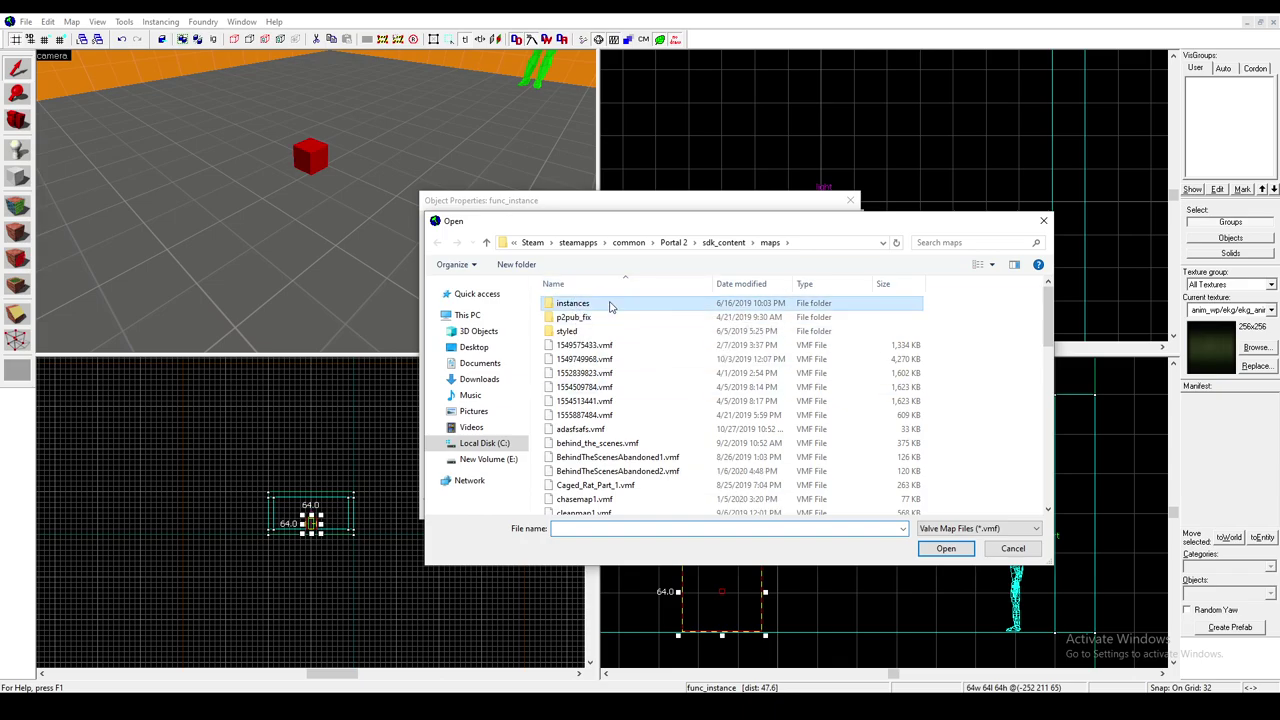
double_click(613, 305)
scroll(630, 385, down, 2)
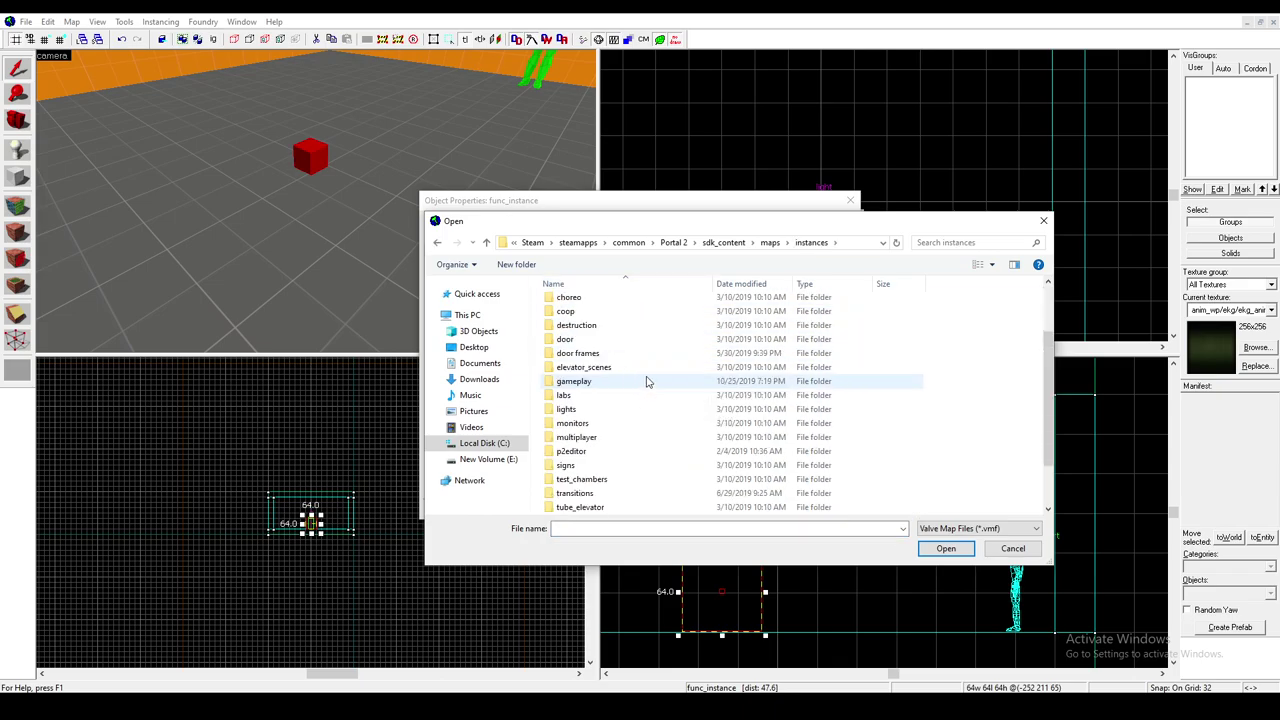
scroll(630, 390, down, 1)
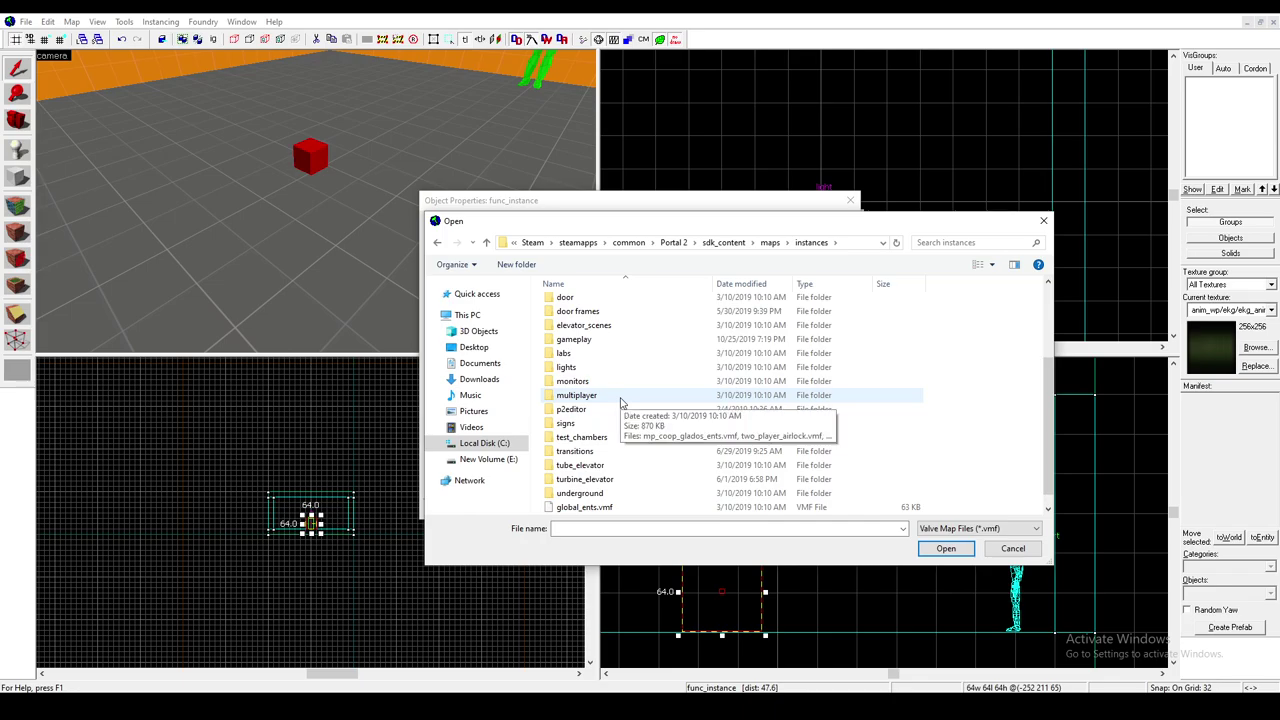
double_click(617, 409)
scroll(612, 390, down, 6)
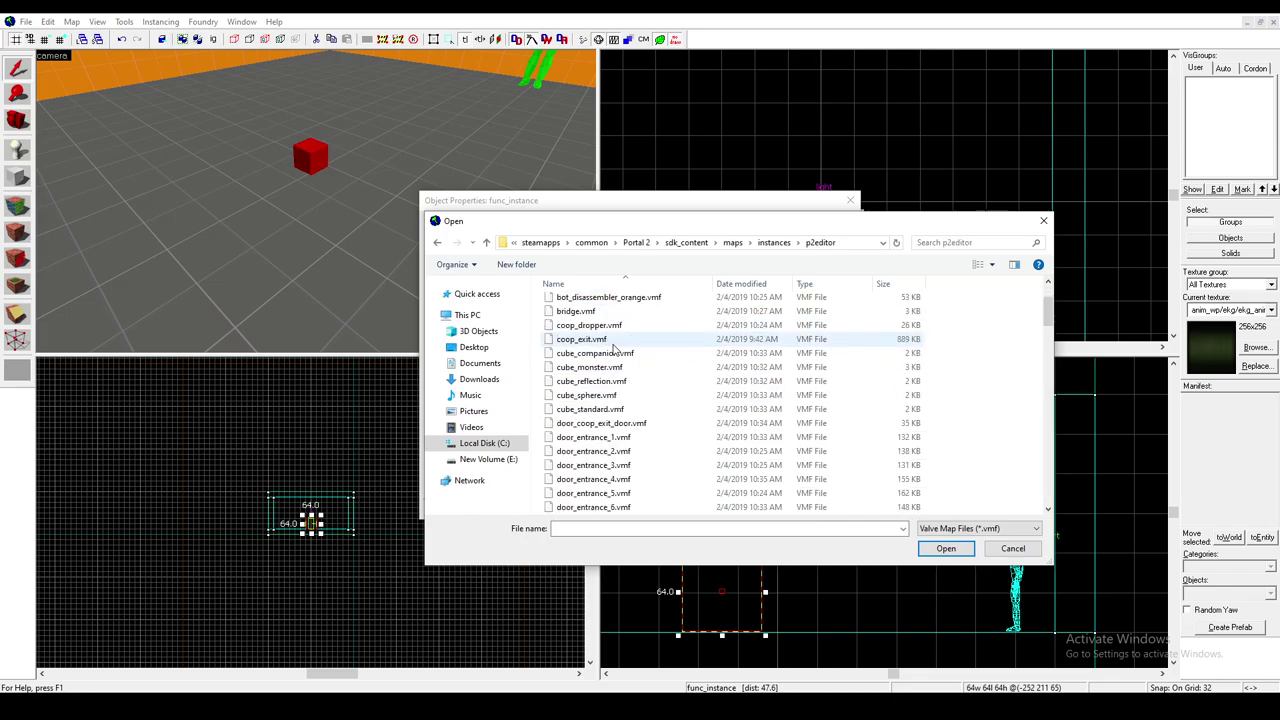
scroll(614, 347, down, 6)
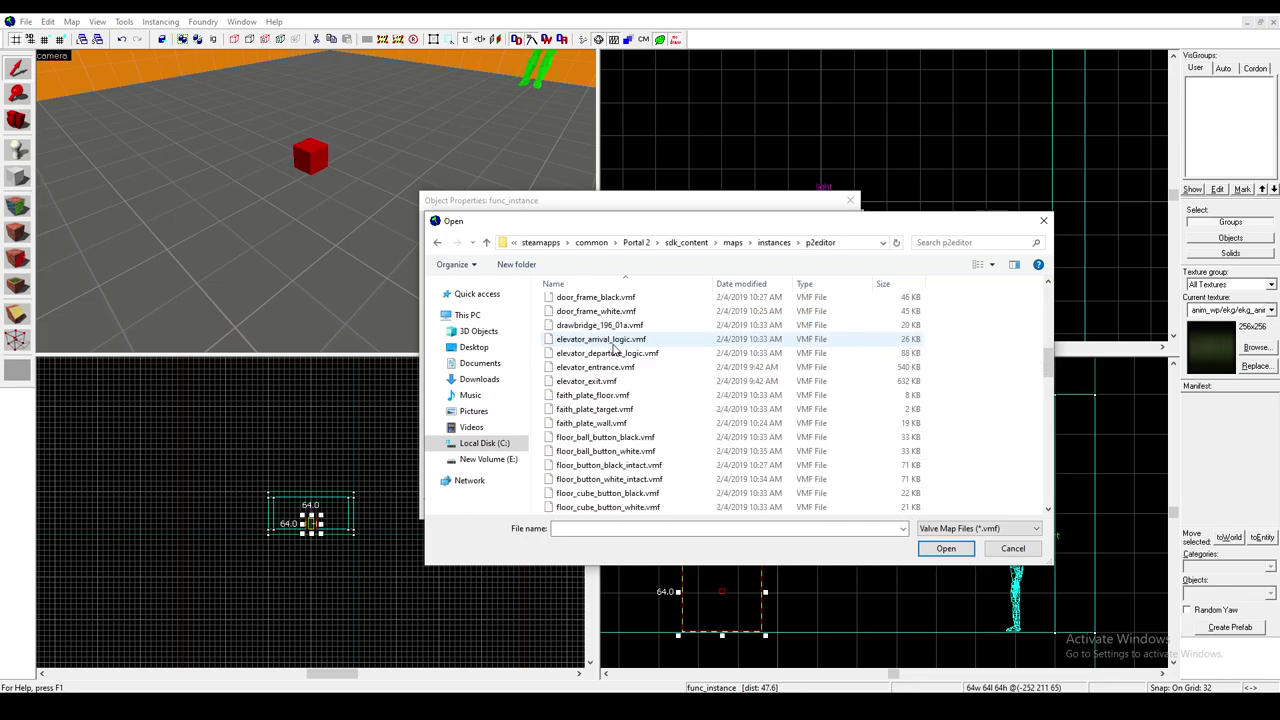
scroll(624, 346, down, 5)
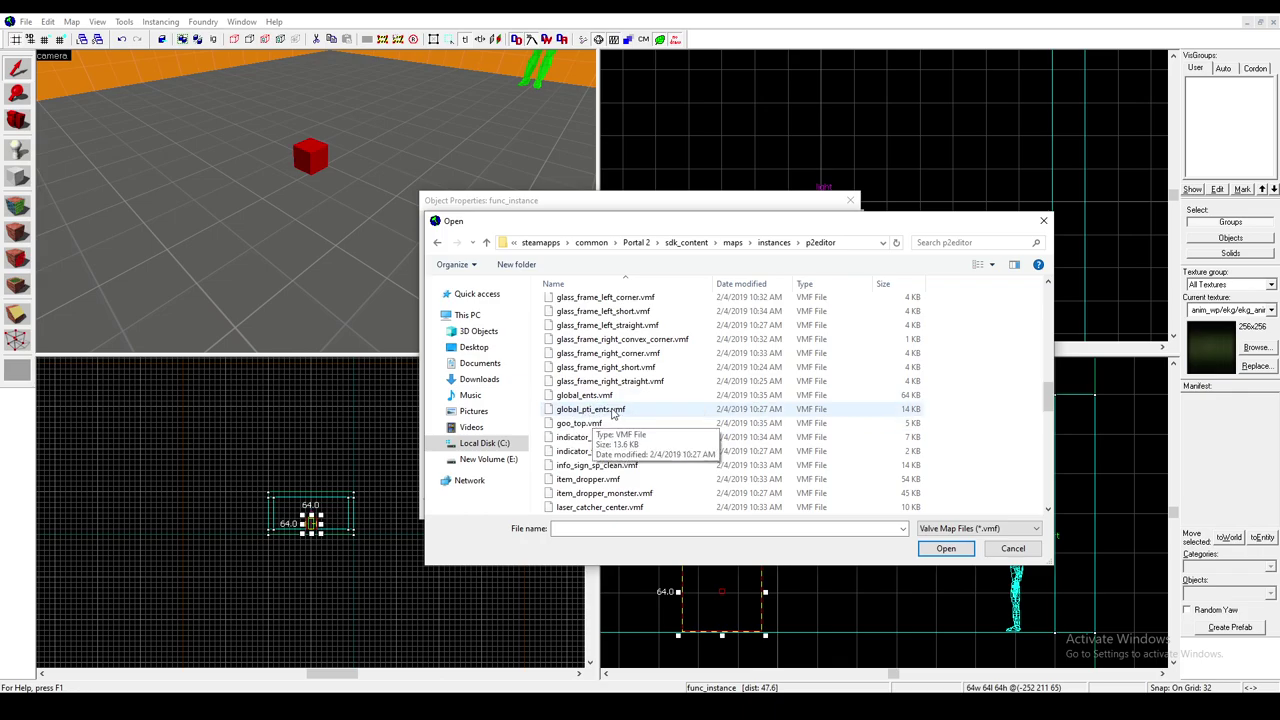
double_click(613, 411)
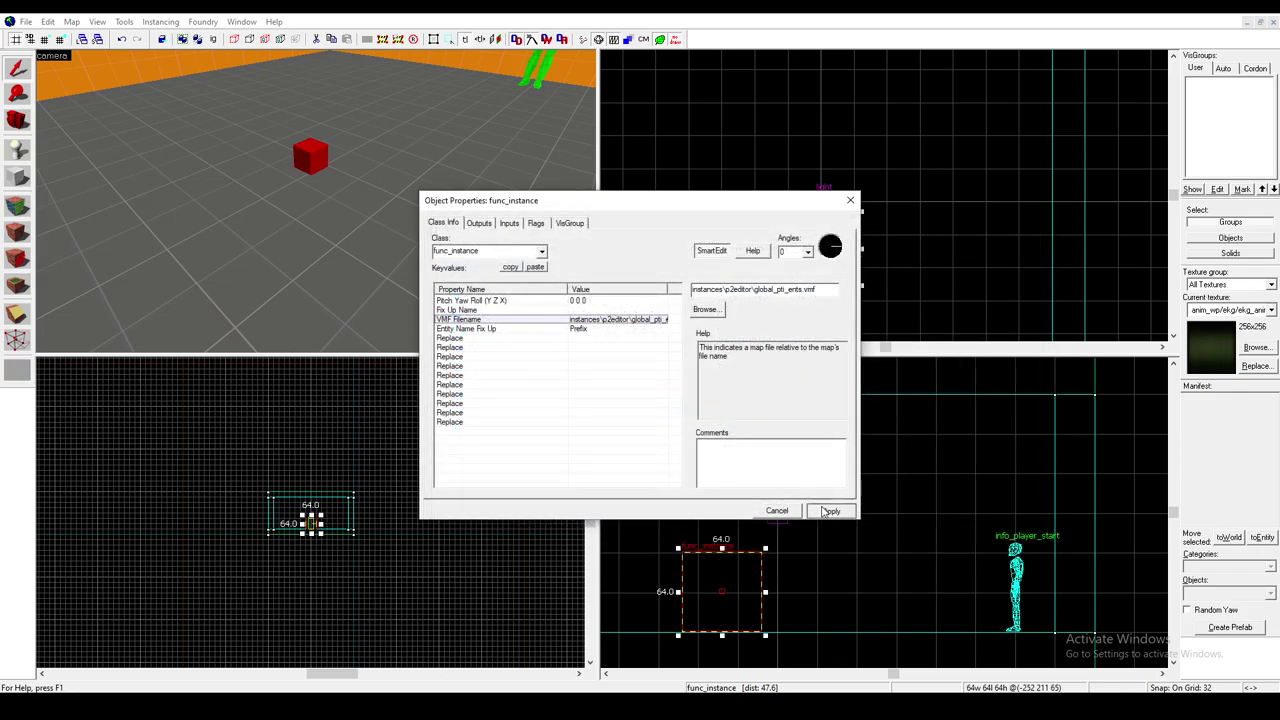
click(830, 511)
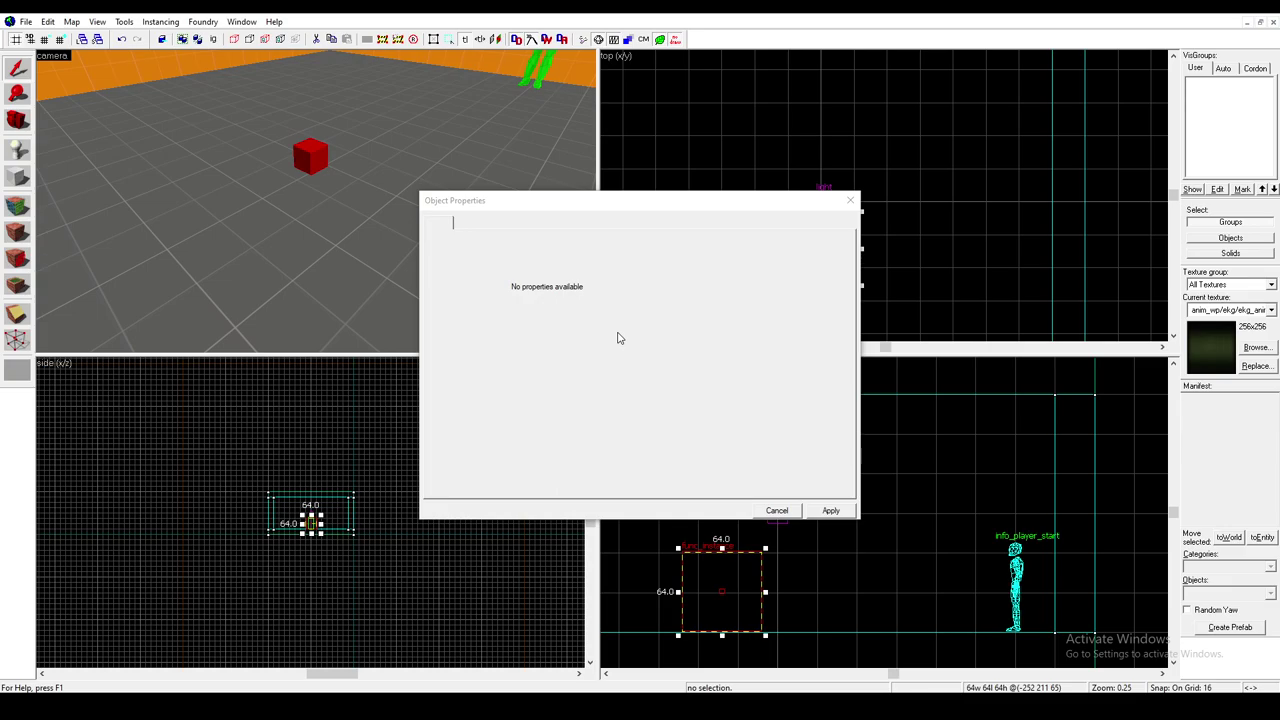
click(775, 511)
Step: Move the global_pti_ents instance out of the room into the empty space above and beside it
scroll(334, 87, down, 8)
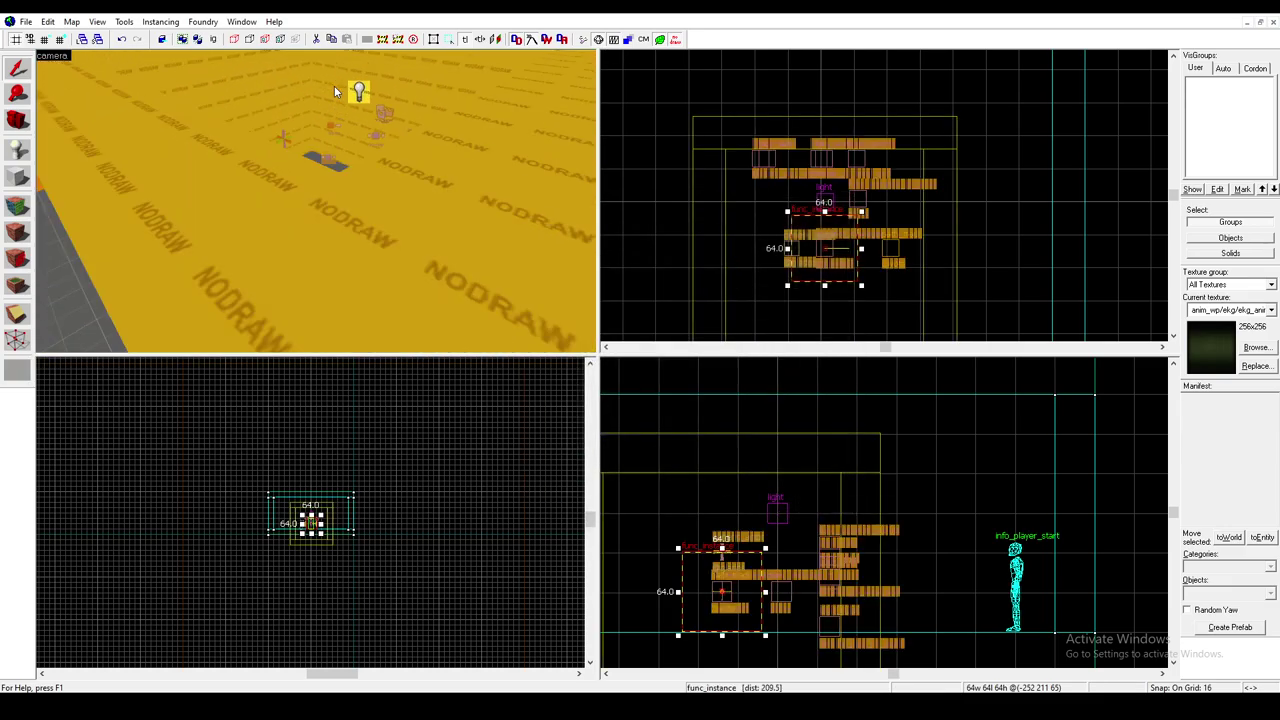
key(z)
key(w)
key(z)
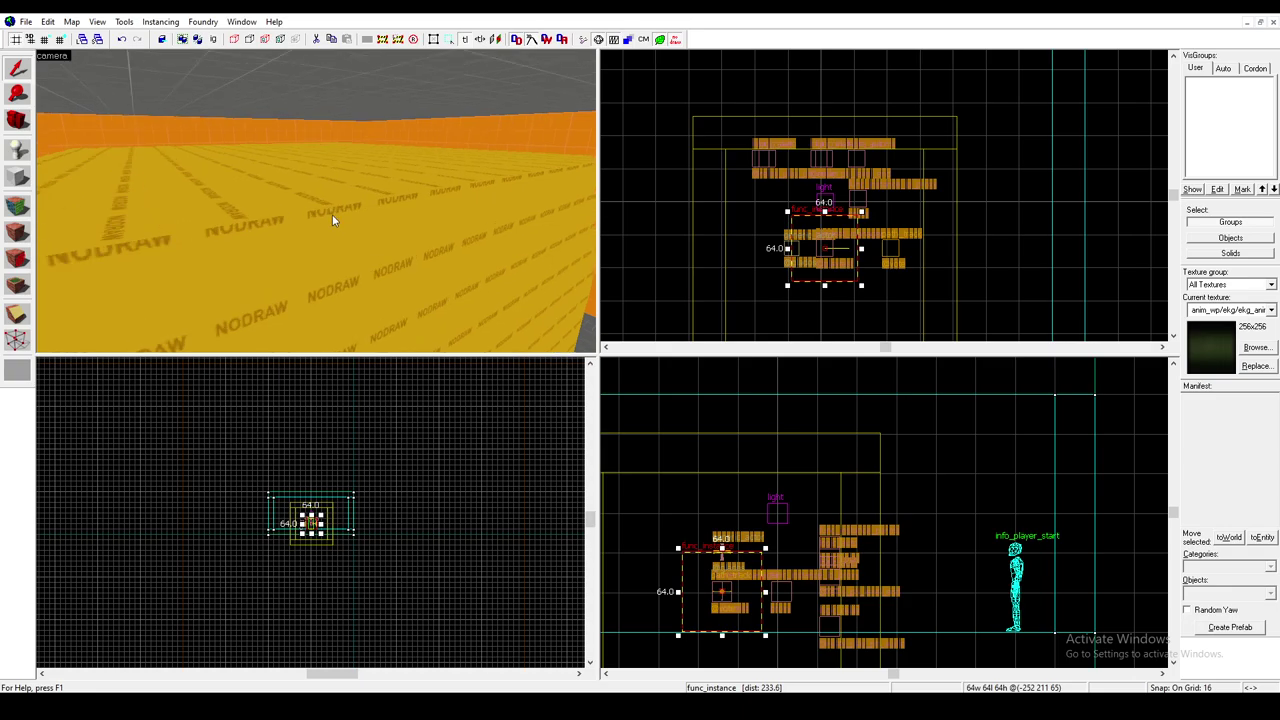
scroll(900, 538, down, 8)
drag(806, 536, 669, 443)
Step: Set the Fix Up Name of the global_pti_ents instance to pti_ents and apply it
key(z)
key(s)
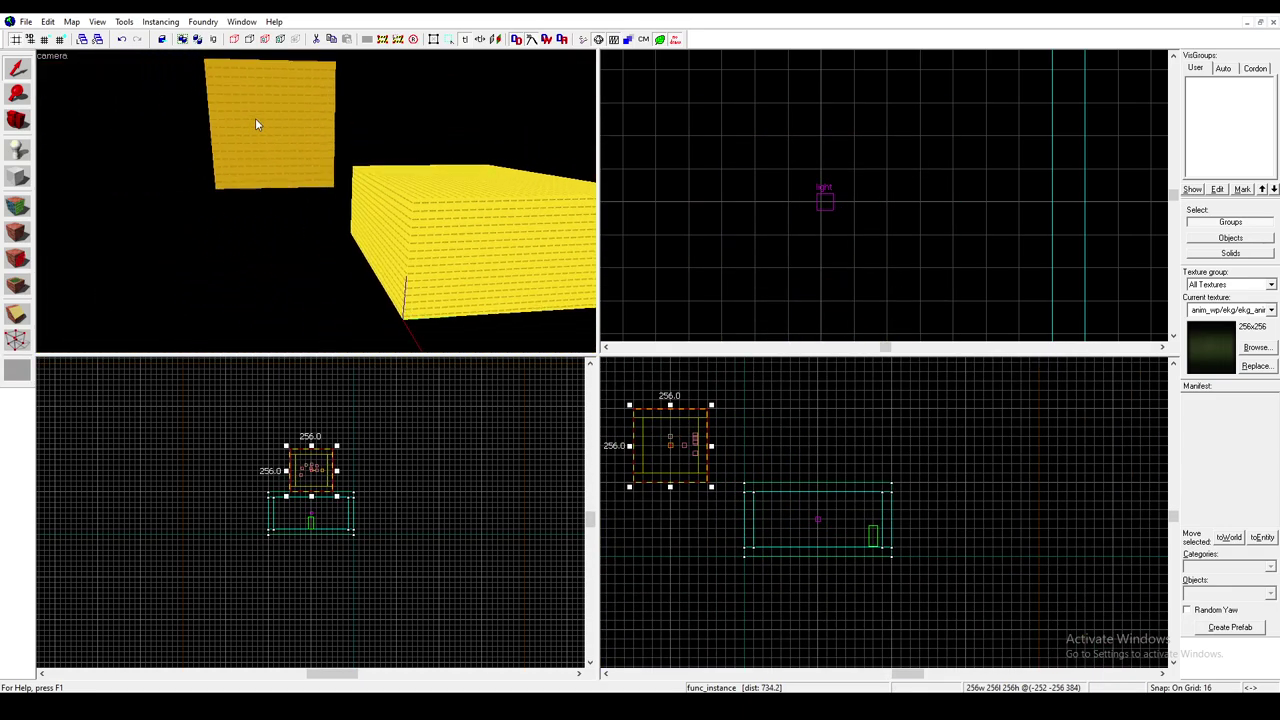
key(w)
key(z)
double_click(226, 141)
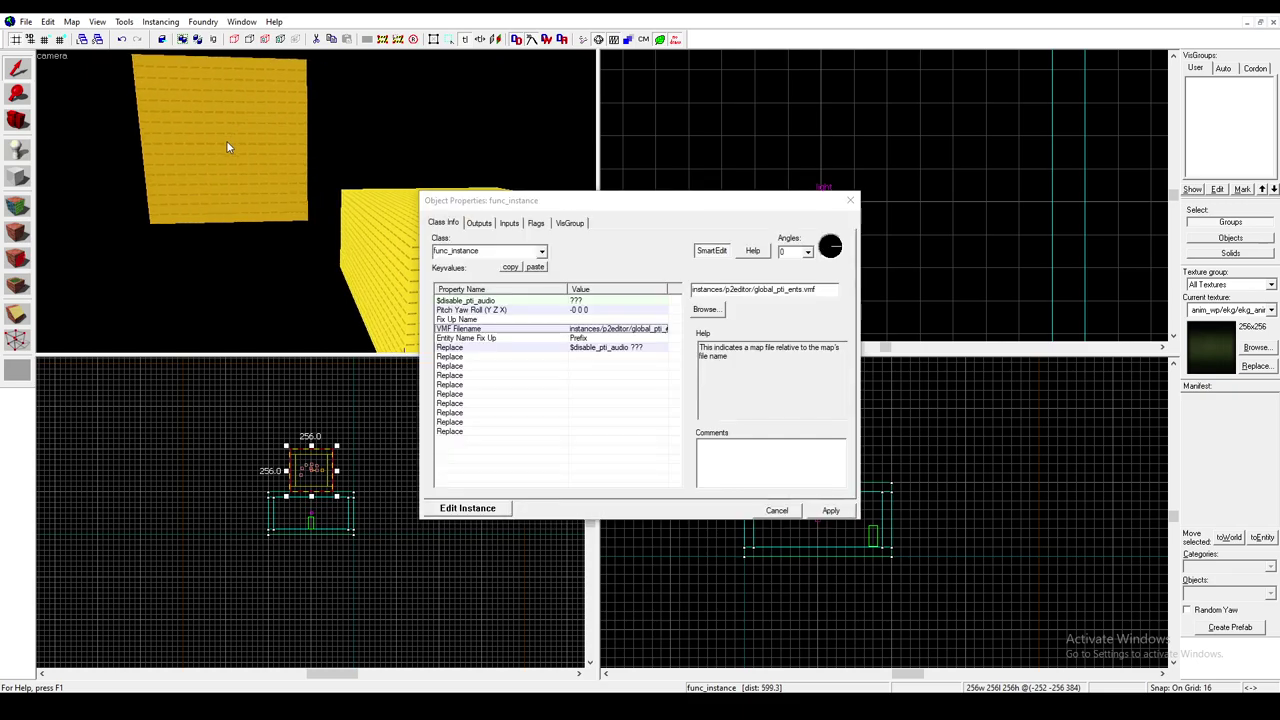
click(484, 319)
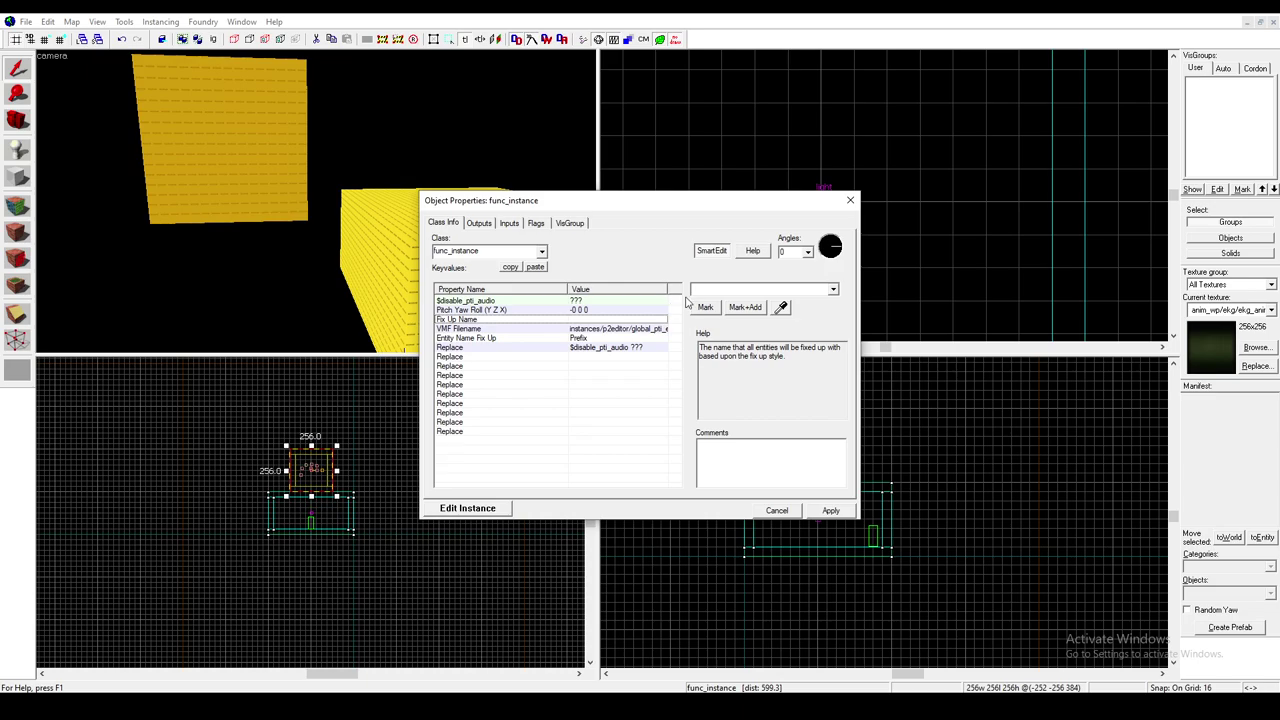
text(pti_ents)
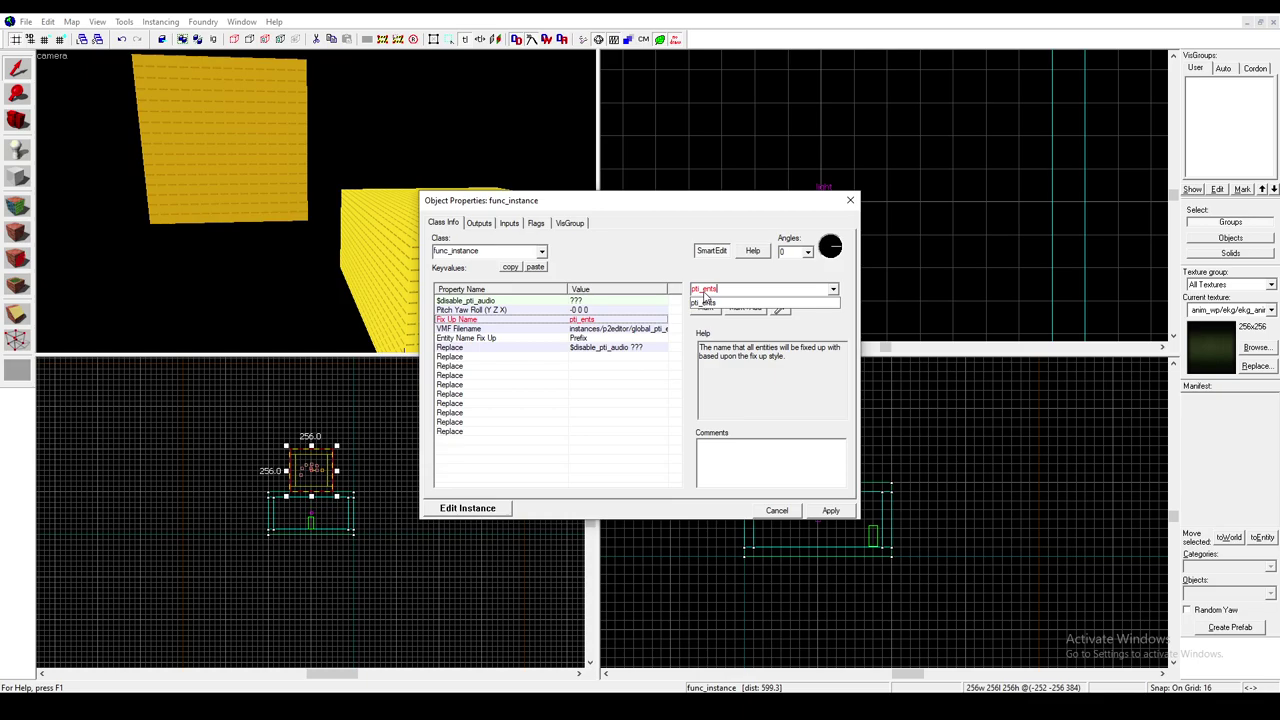
click(812, 508)
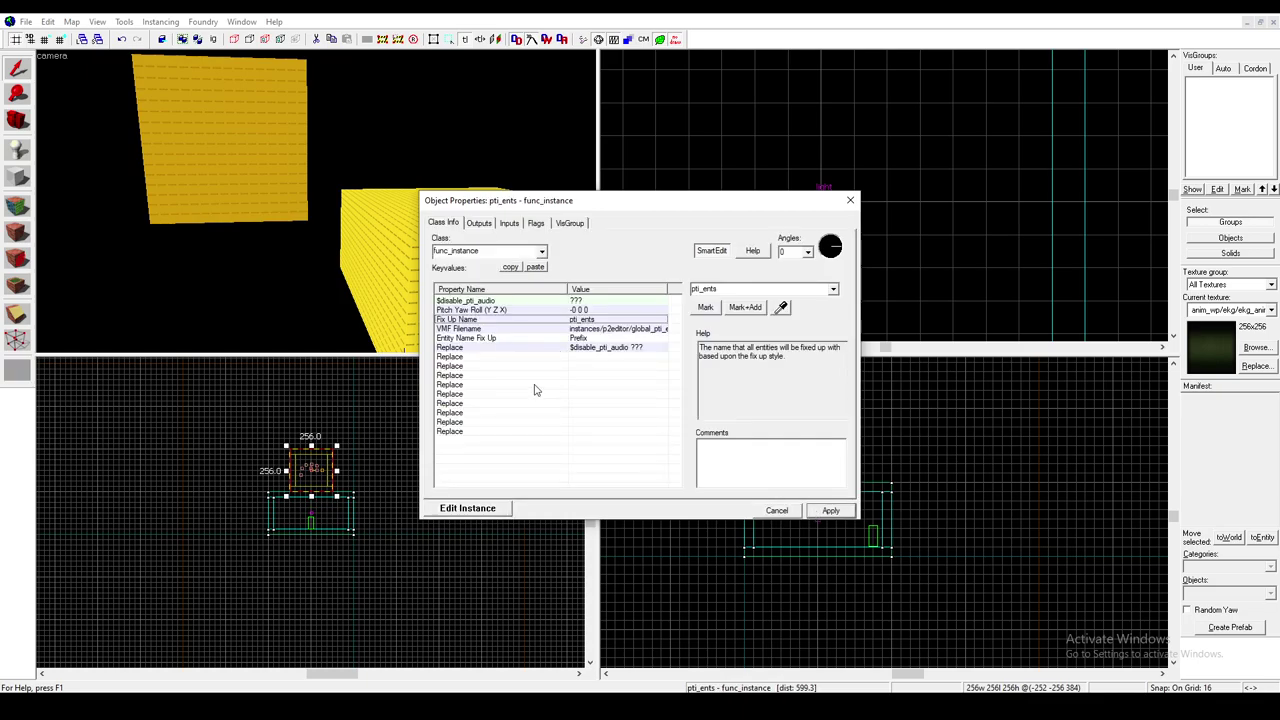
Step: Set the instance's $disable_pti_audio value to 1, apply it and close the properties
click(530, 302)
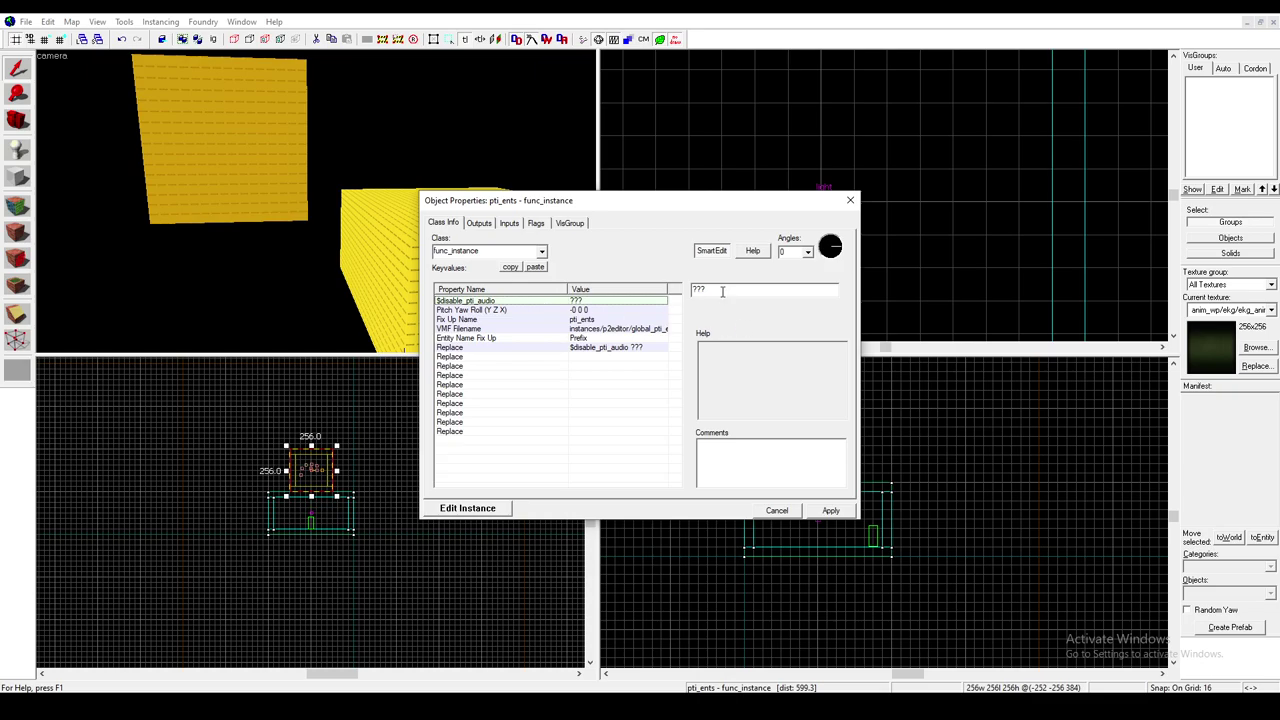
drag(706, 290, 658, 296)
text(1)
click(825, 511)
click(792, 512)
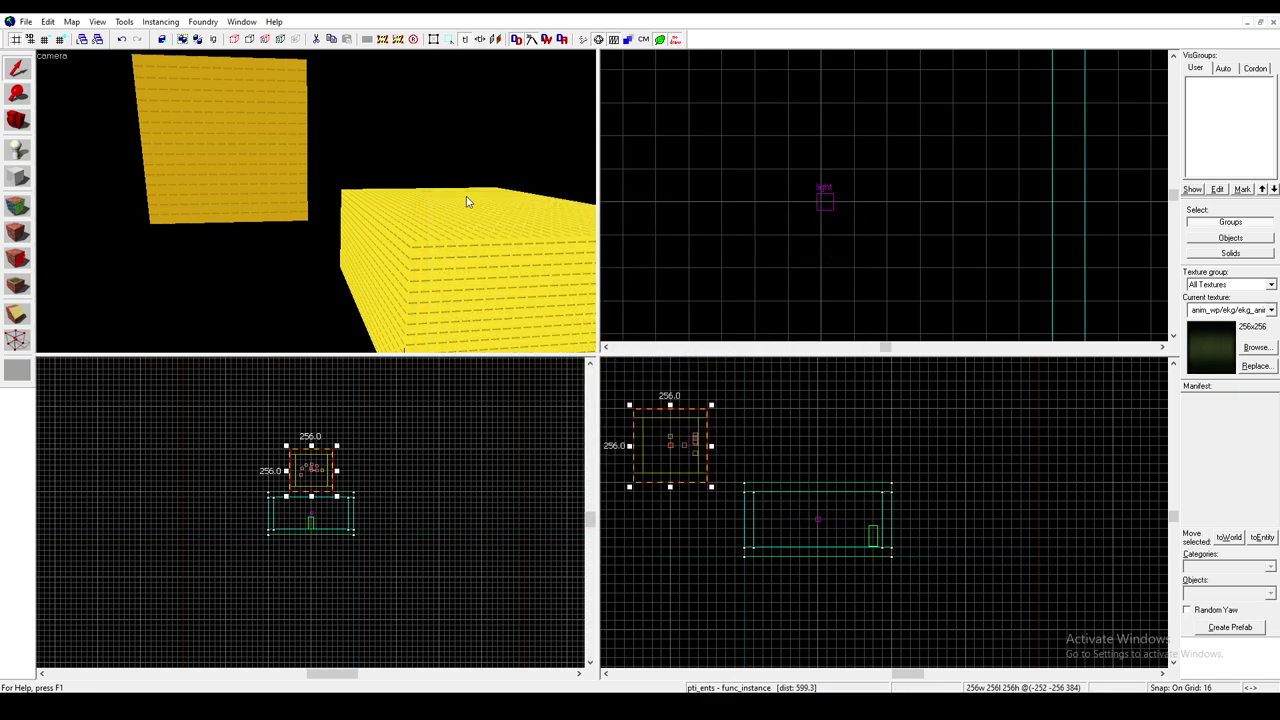
Step: Start the block creation tool and choose tools/toolstrigger as the current texture by filtering for "trigger"
key(w)
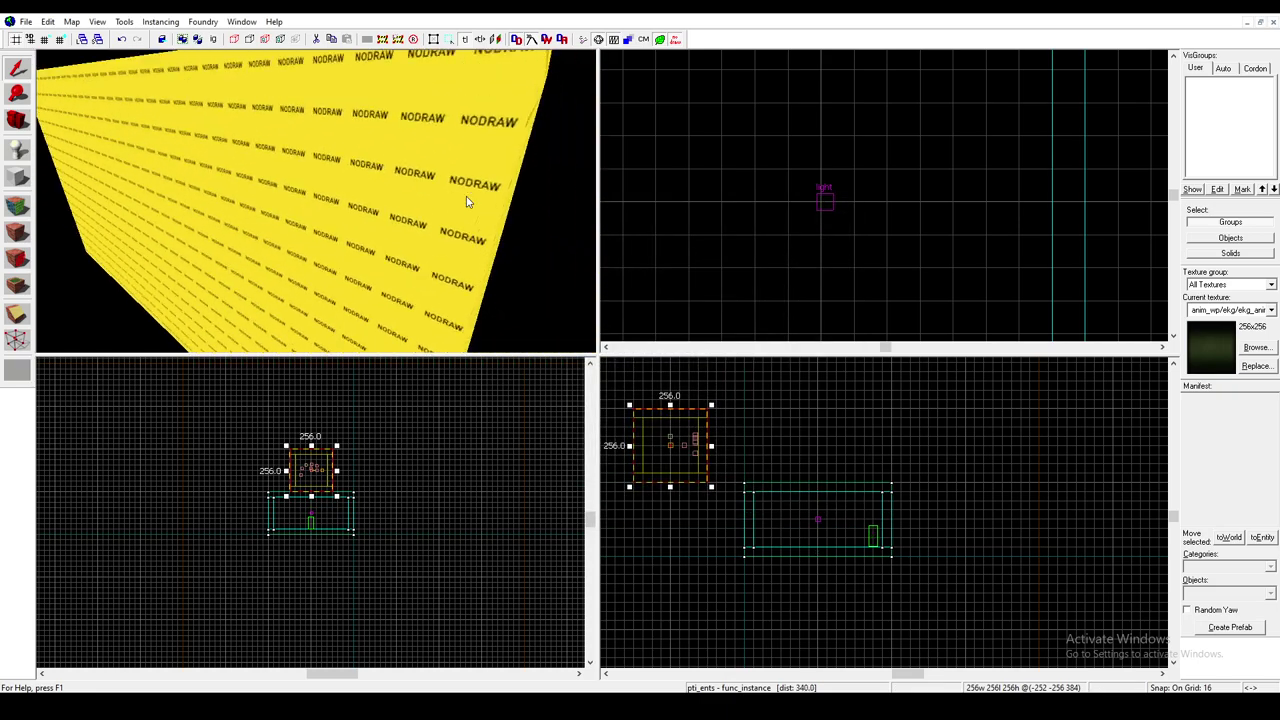
key(w)
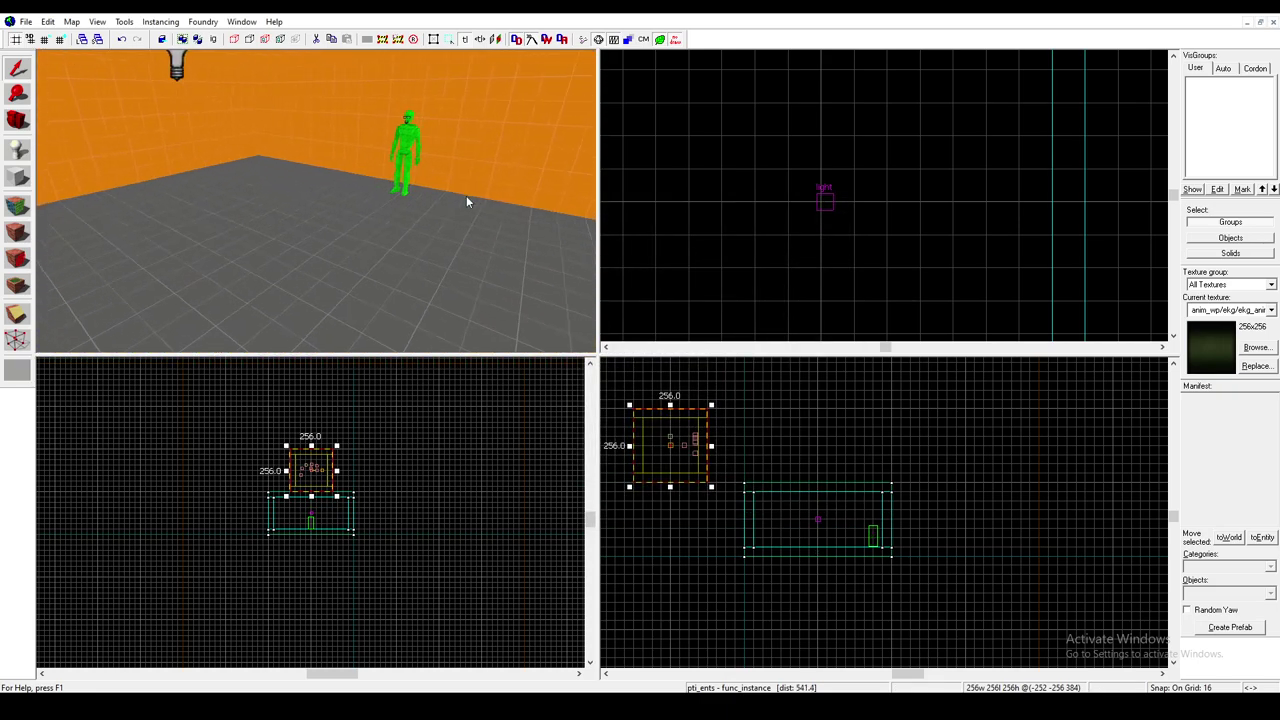
key(s)
key(d)
key(a)
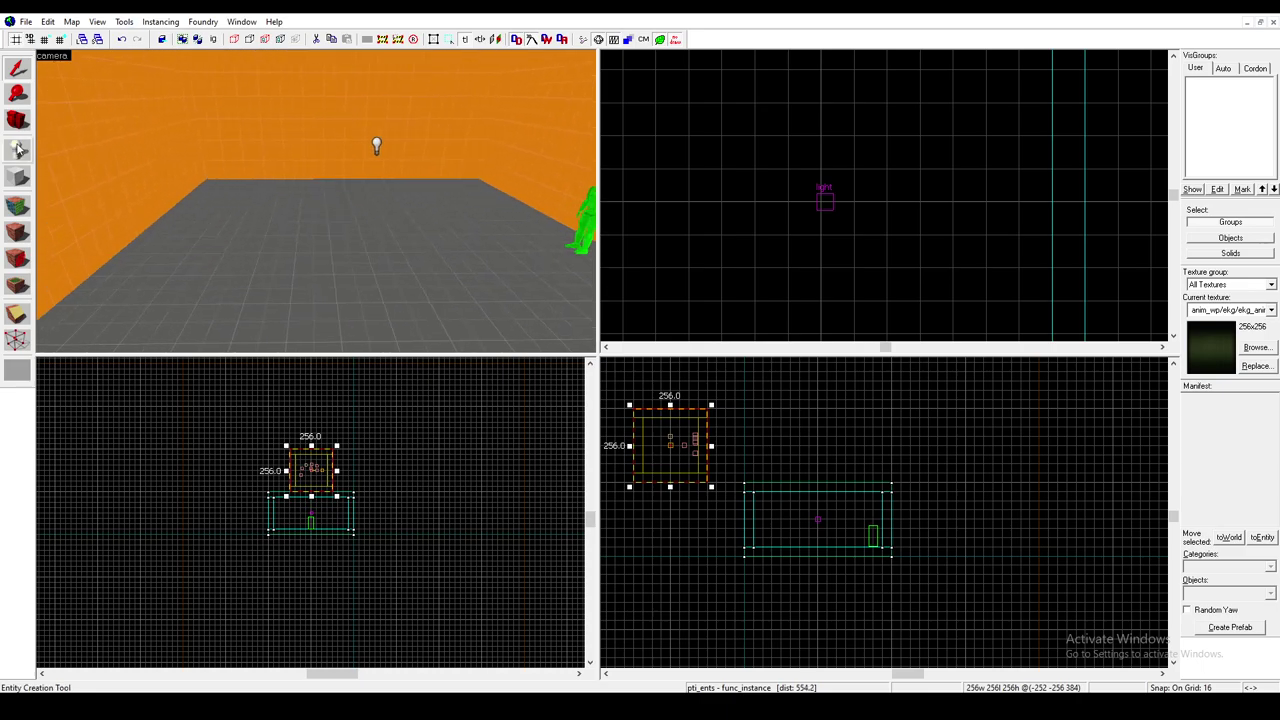
click(17, 176)
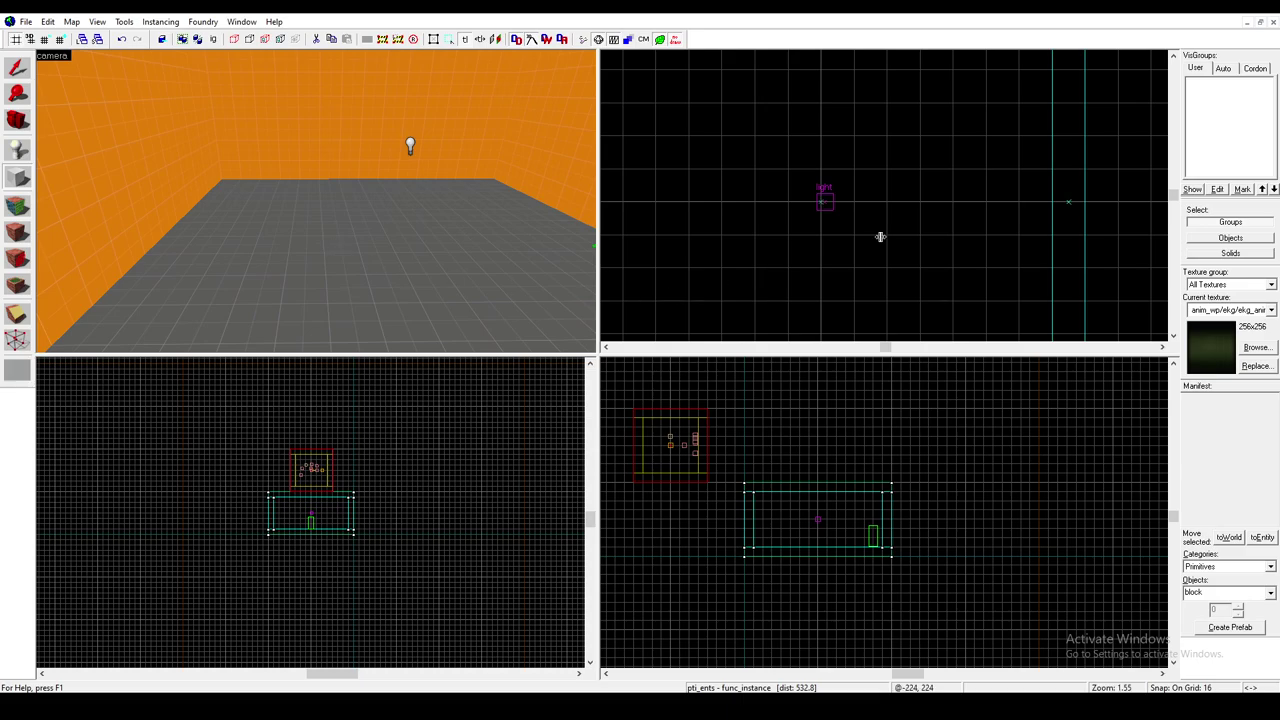
click(1255, 347)
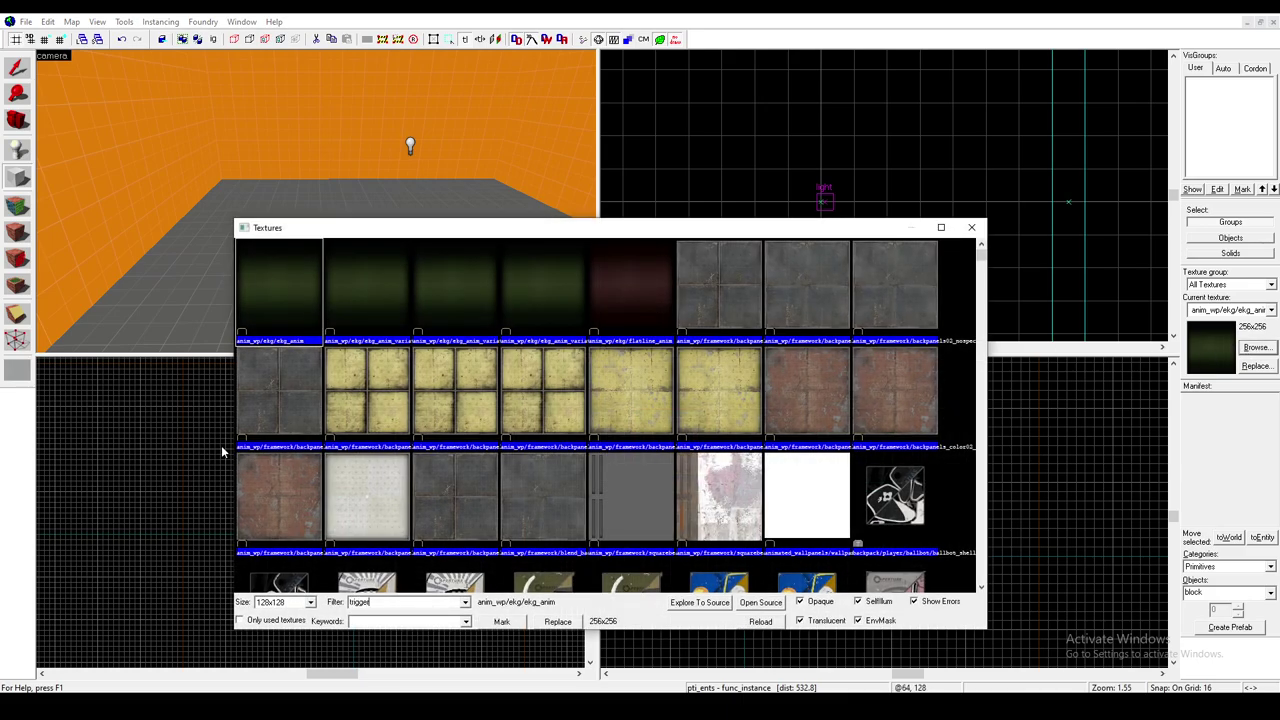
double_click(340, 290)
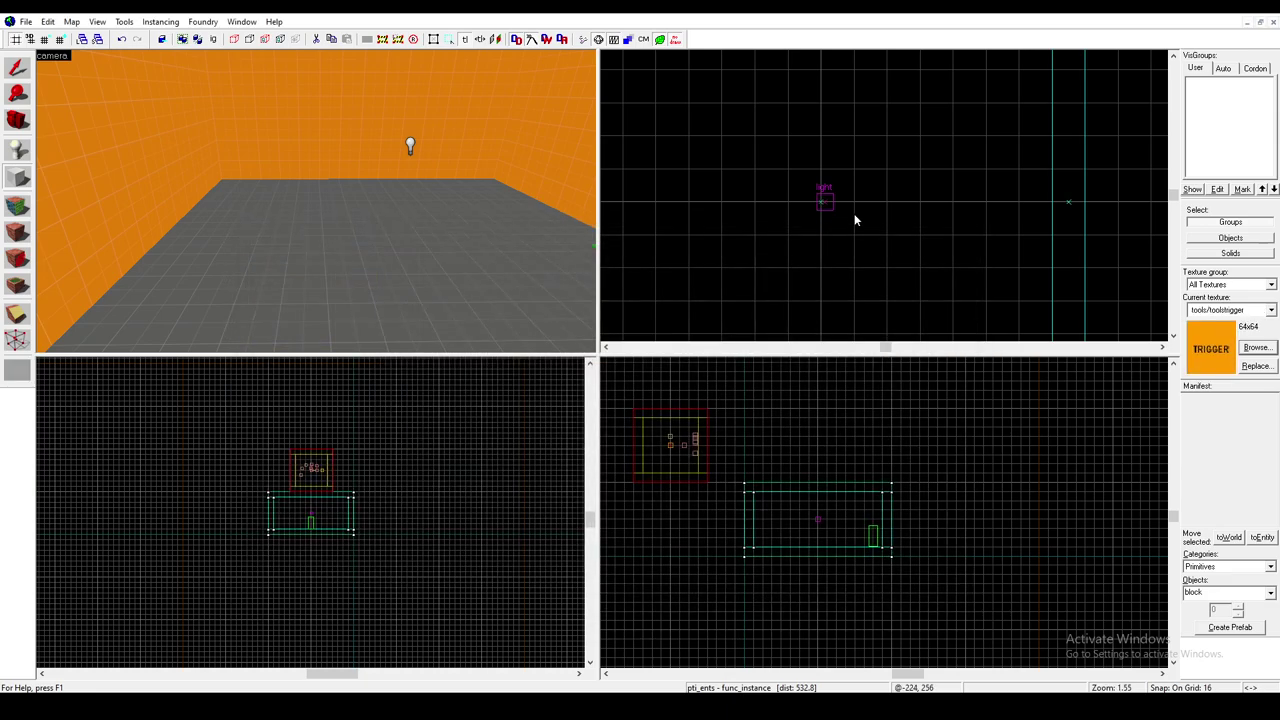
Step: Create a trigger block 256 wide, 96 long and 192 high against the room's wall opposite the player start
scroll(850, 256, up, 5)
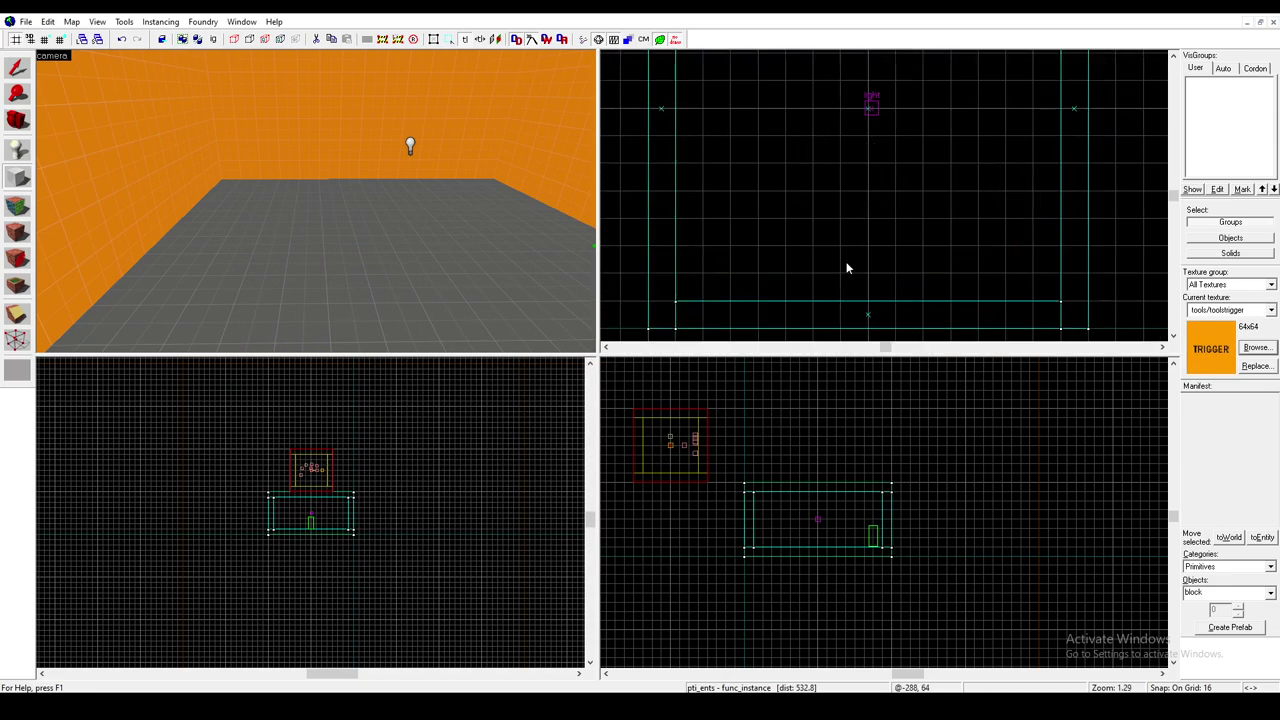
drag(816, 210, 933, 288)
scroll(348, 155, down, 4)
scroll(348, 167, up, 2)
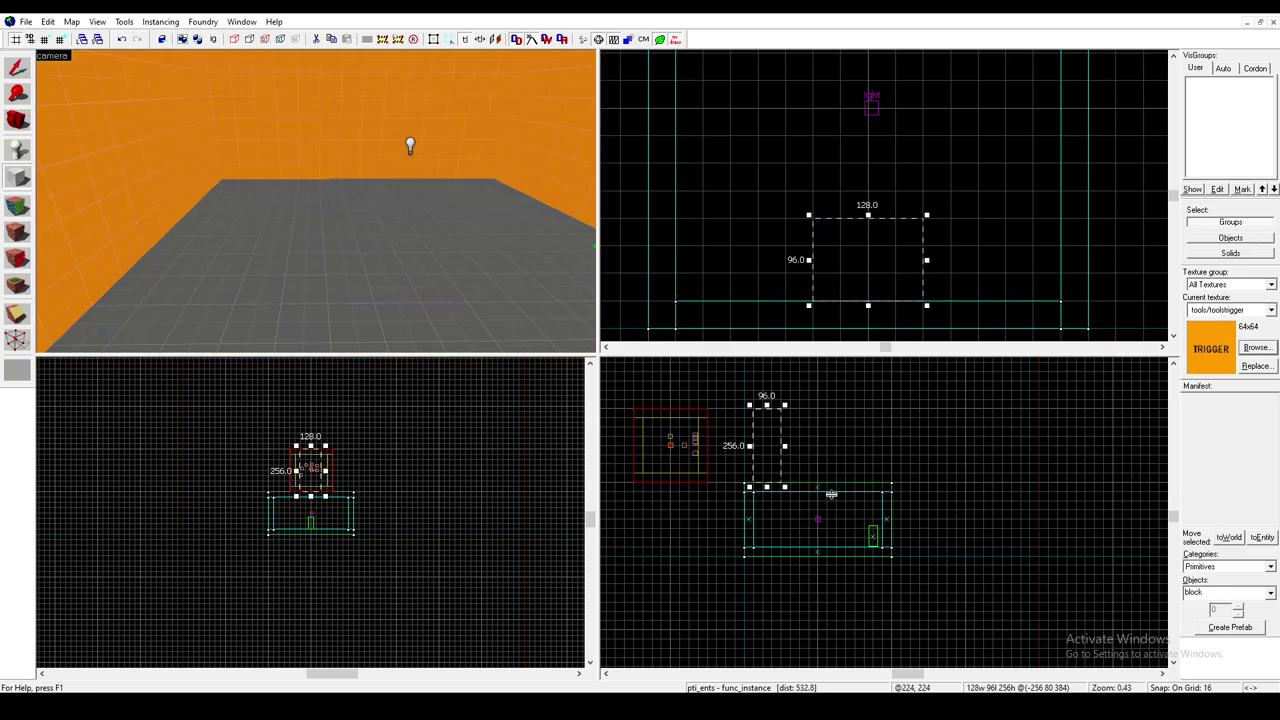
scroll(812, 497, up, 3)
drag(715, 391, 762, 586)
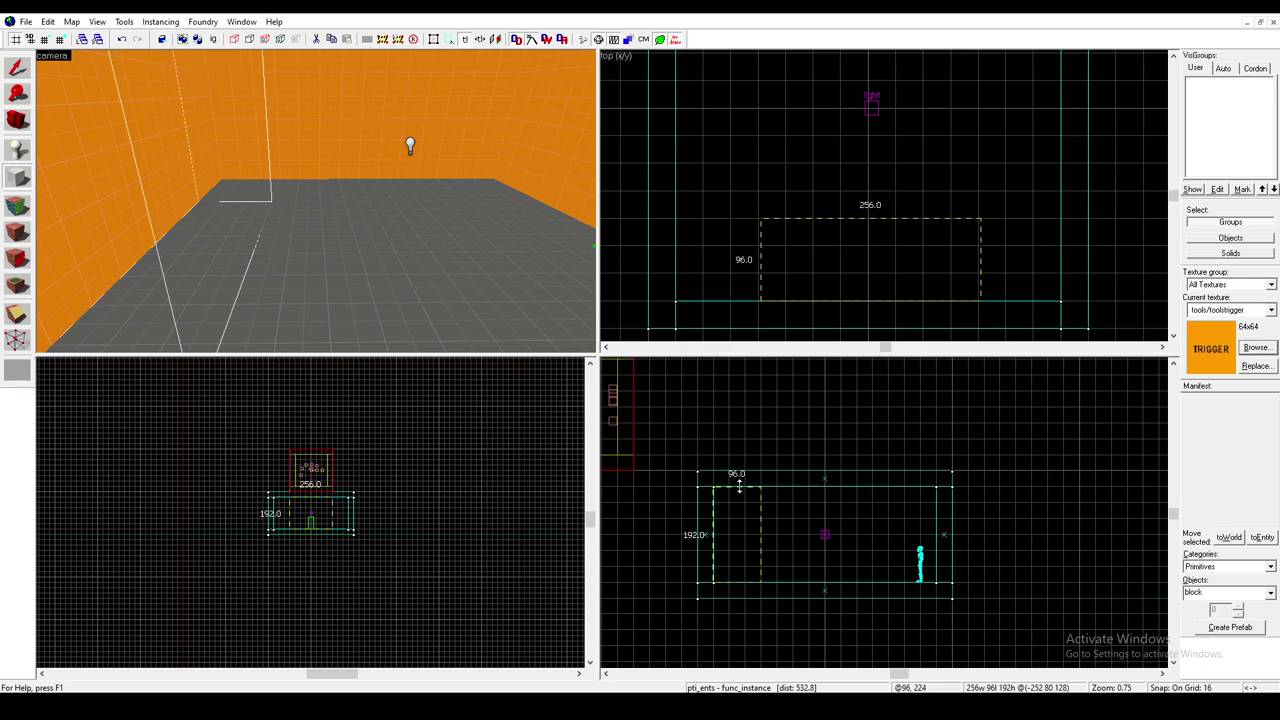
key(Return)
Step: Finish the trigger block as a solid, select it in the camera view and tie it to an entity
key(z)
key(d)
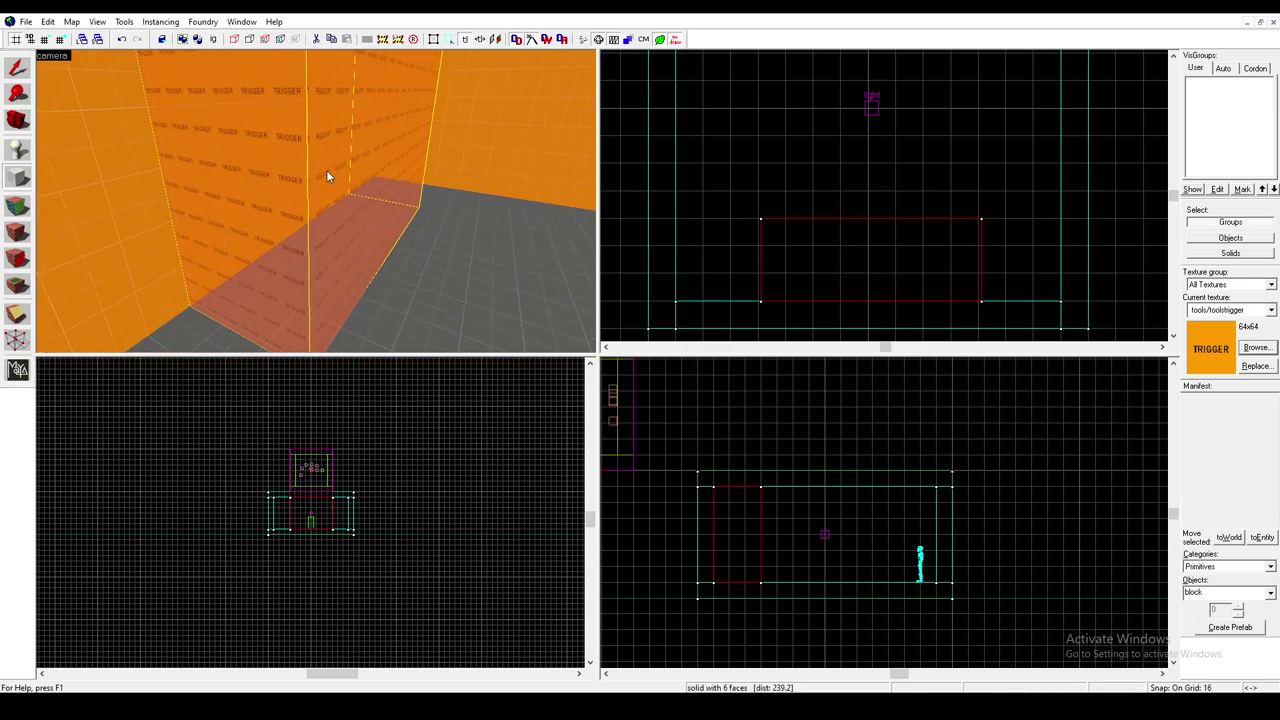
key(z)
click(25, 77)
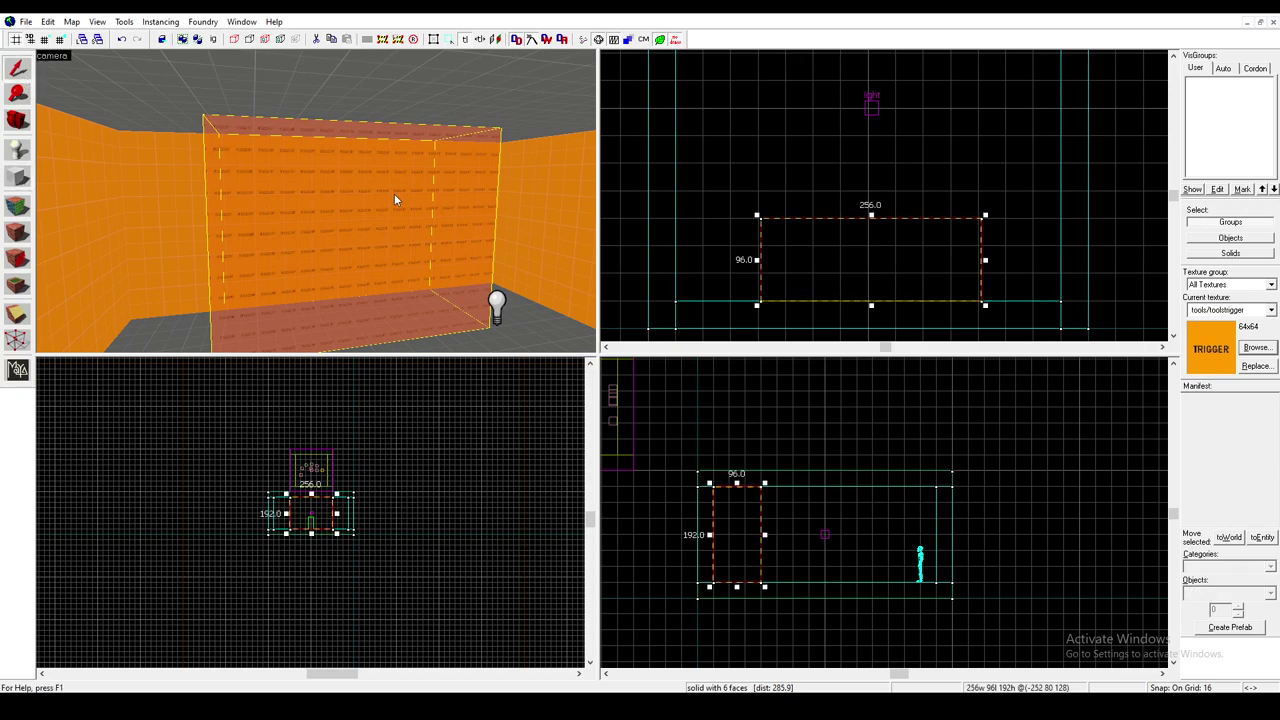
key(ctrl+t)
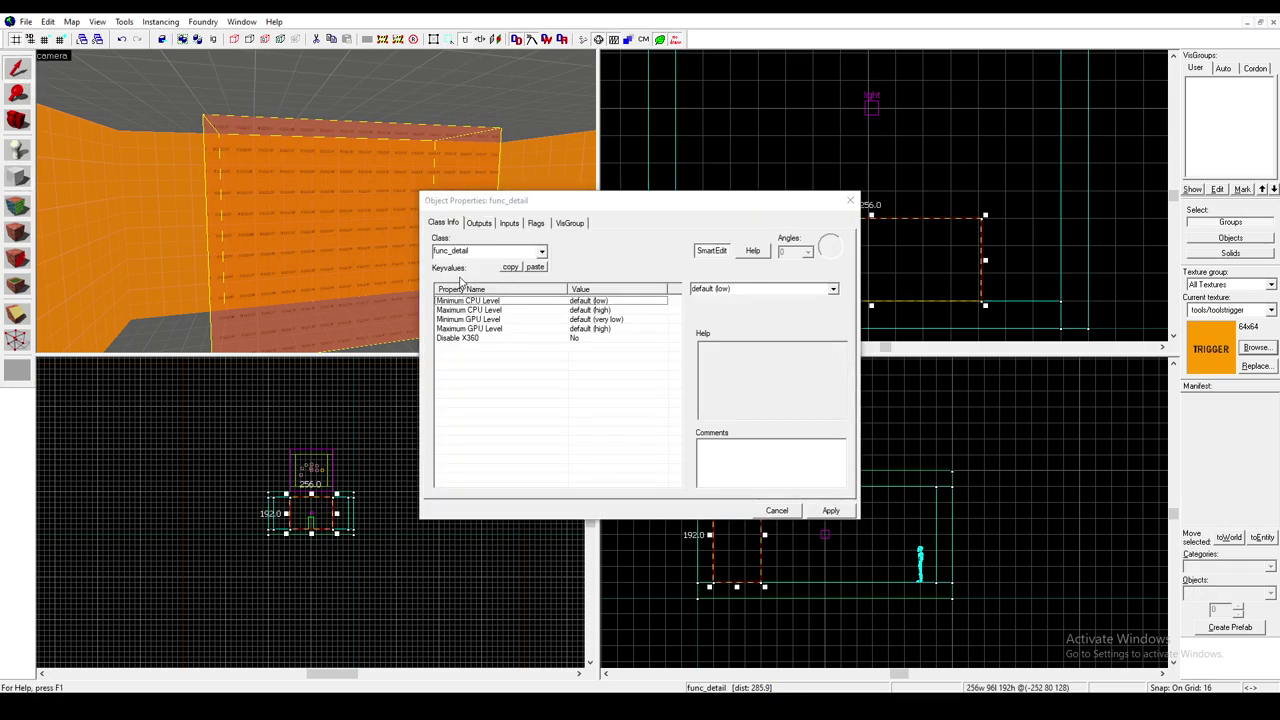
Step: Change the brush entity's class to trigger_once and apply it
click(491, 251)
key(BackSpace)
key(BackSpace)
key(BackSpace)
key(BackSpace)
key(BackSpace)
key(BackSpace)
key(BackSpace)
key(BackSpace)
key(BackSpace)
key(BackSpace)
key(BackSpace)
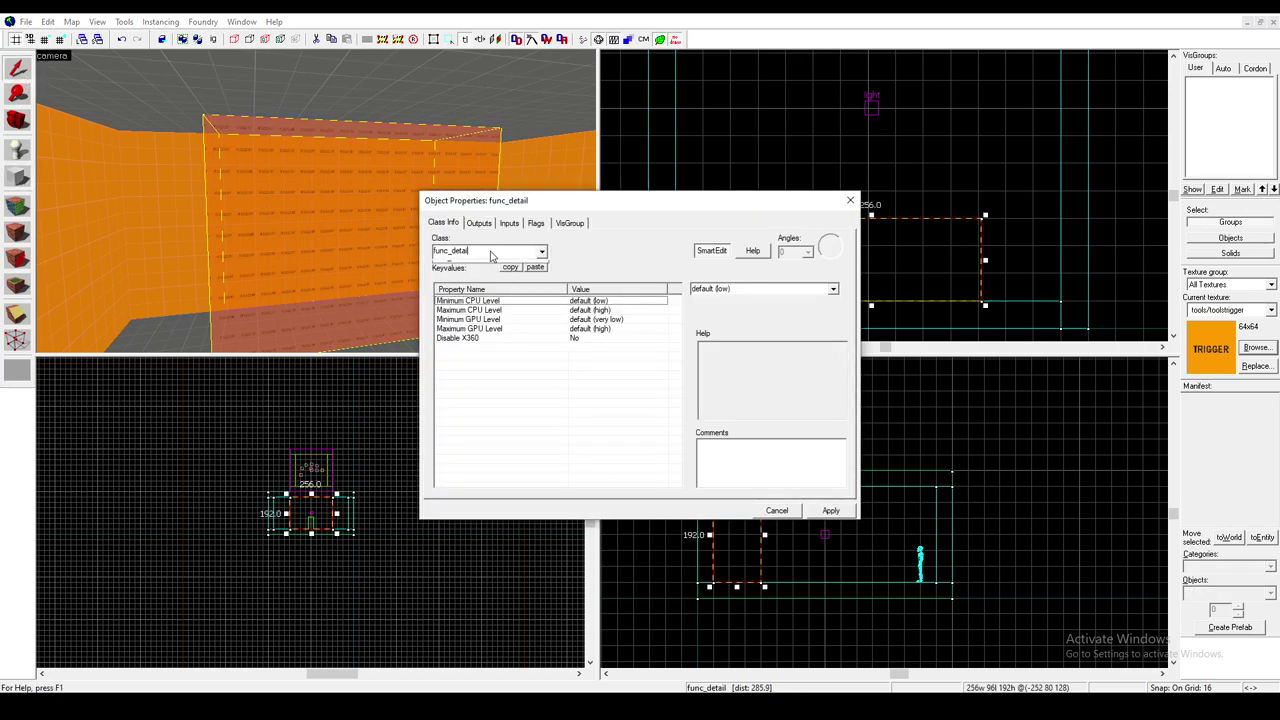
text(trigger)
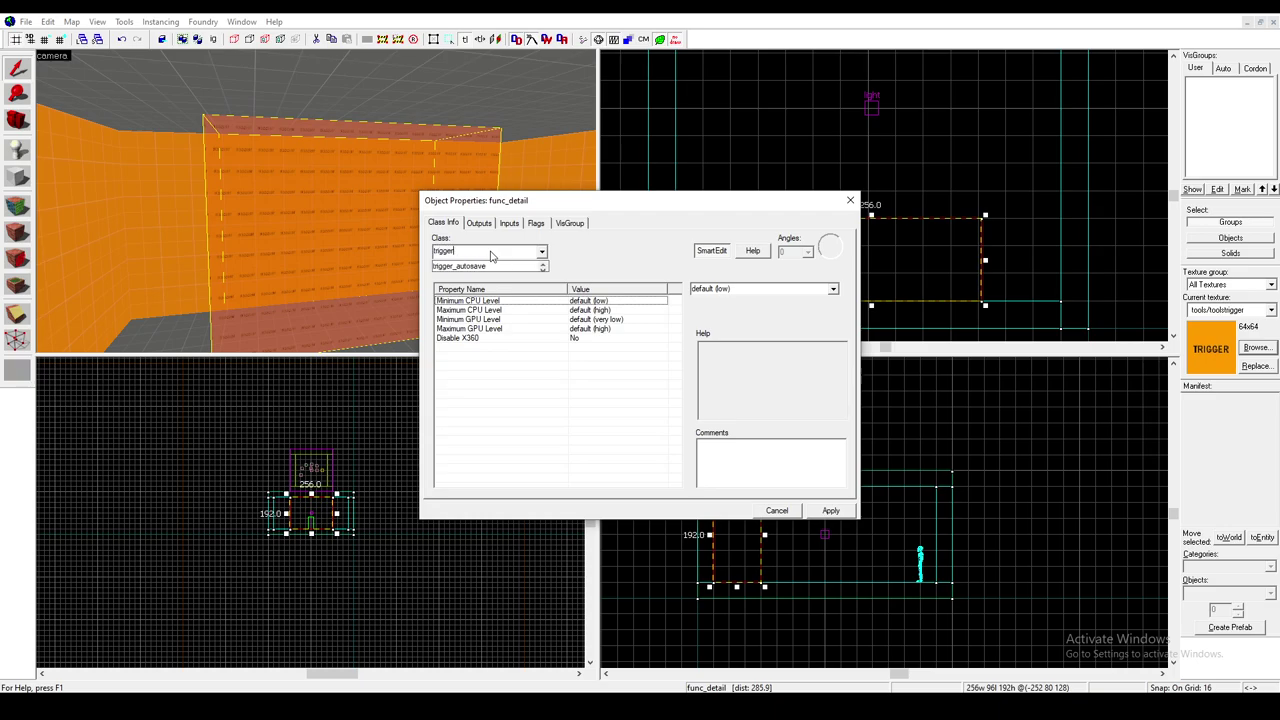
text(_once)
key(Return)
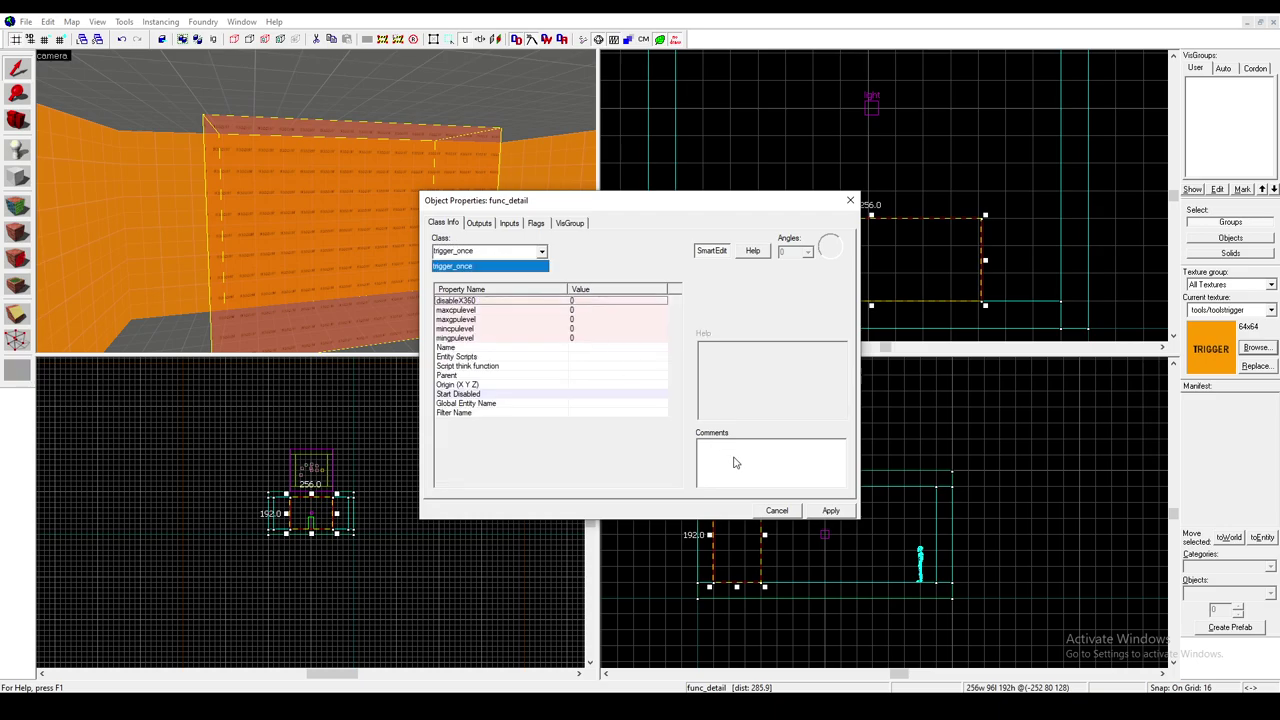
click(828, 511)
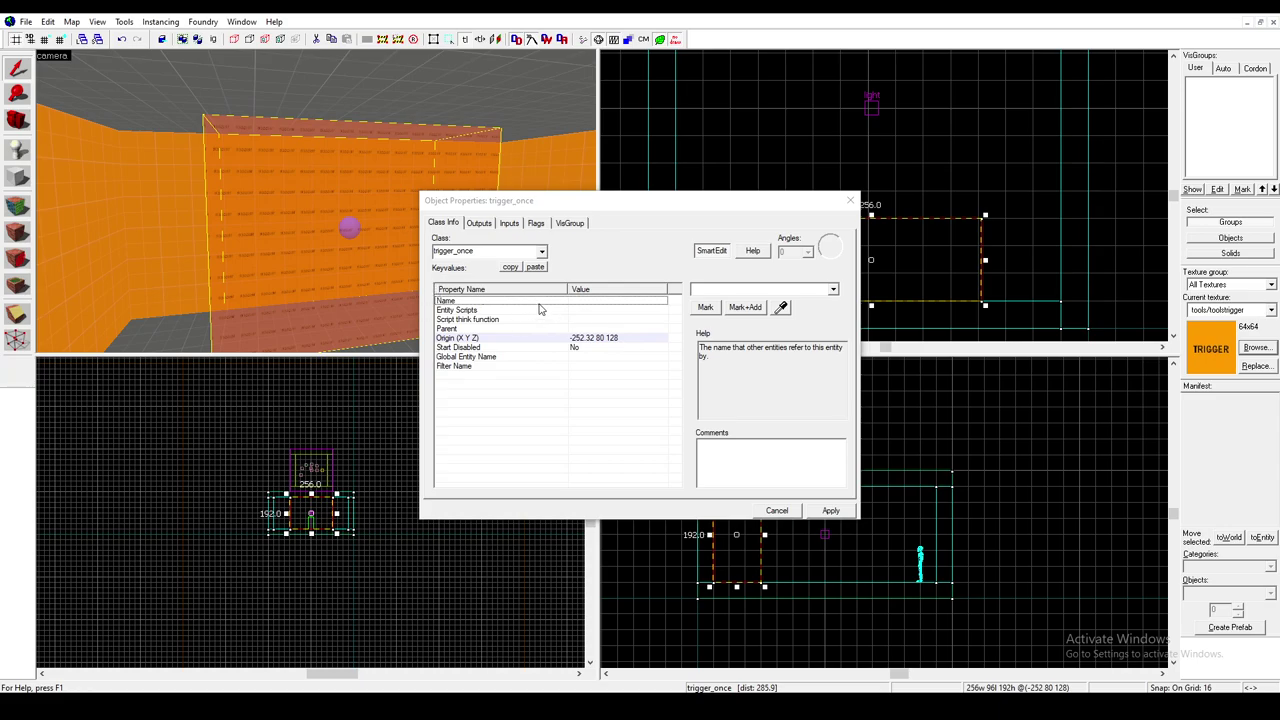
Step: Add an OnStartTouch output to the trigger_once that targets the pti_ents instance
click(480, 235)
click(479, 224)
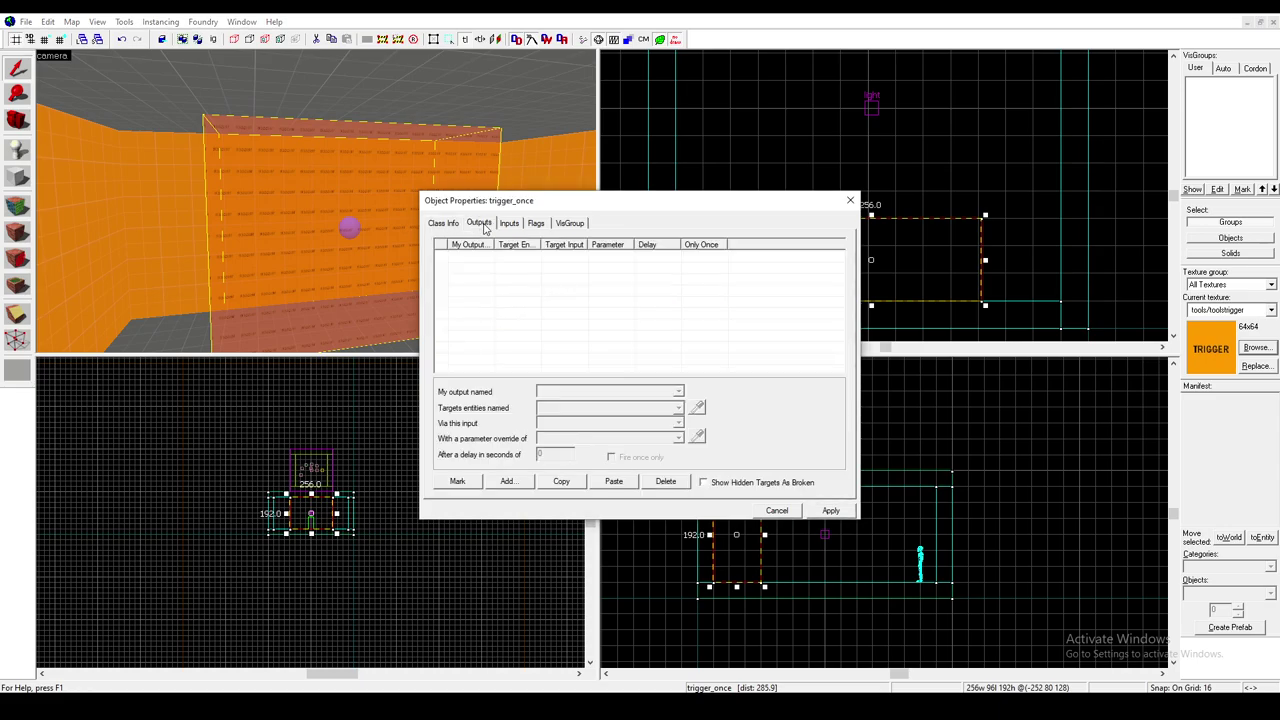
click(512, 481)
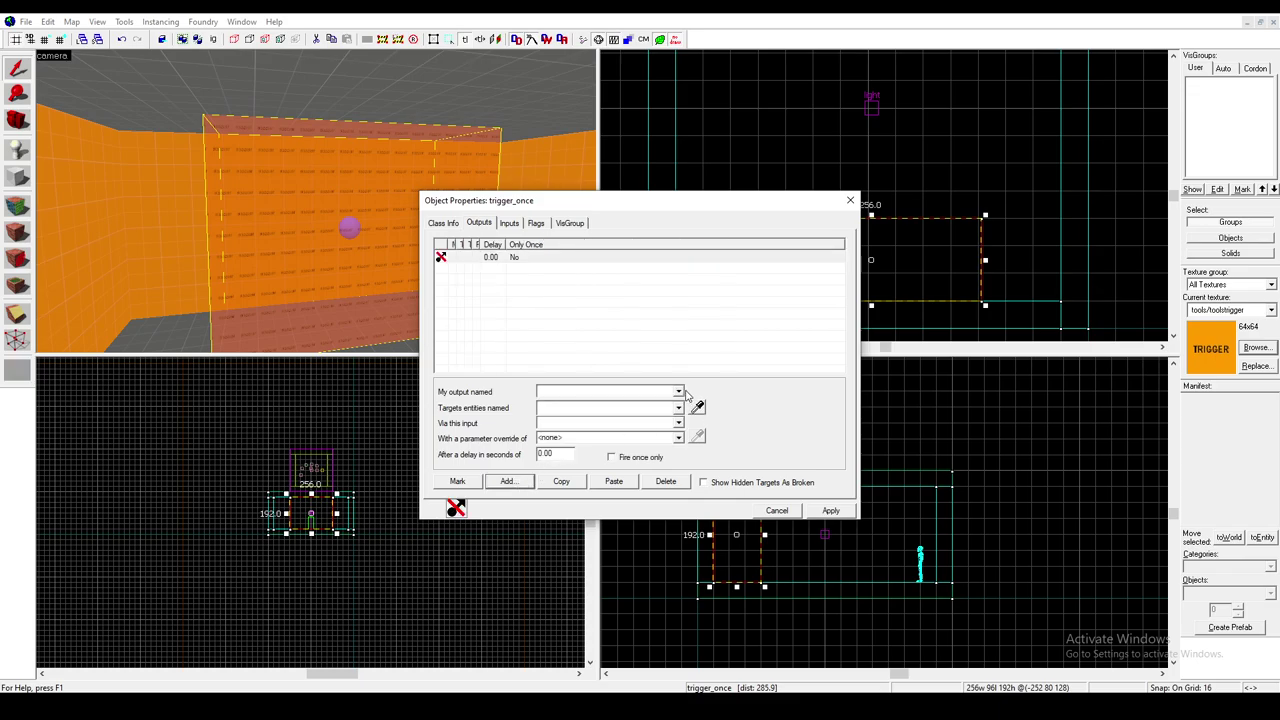
click(678, 392)
click(668, 410)
click(678, 408)
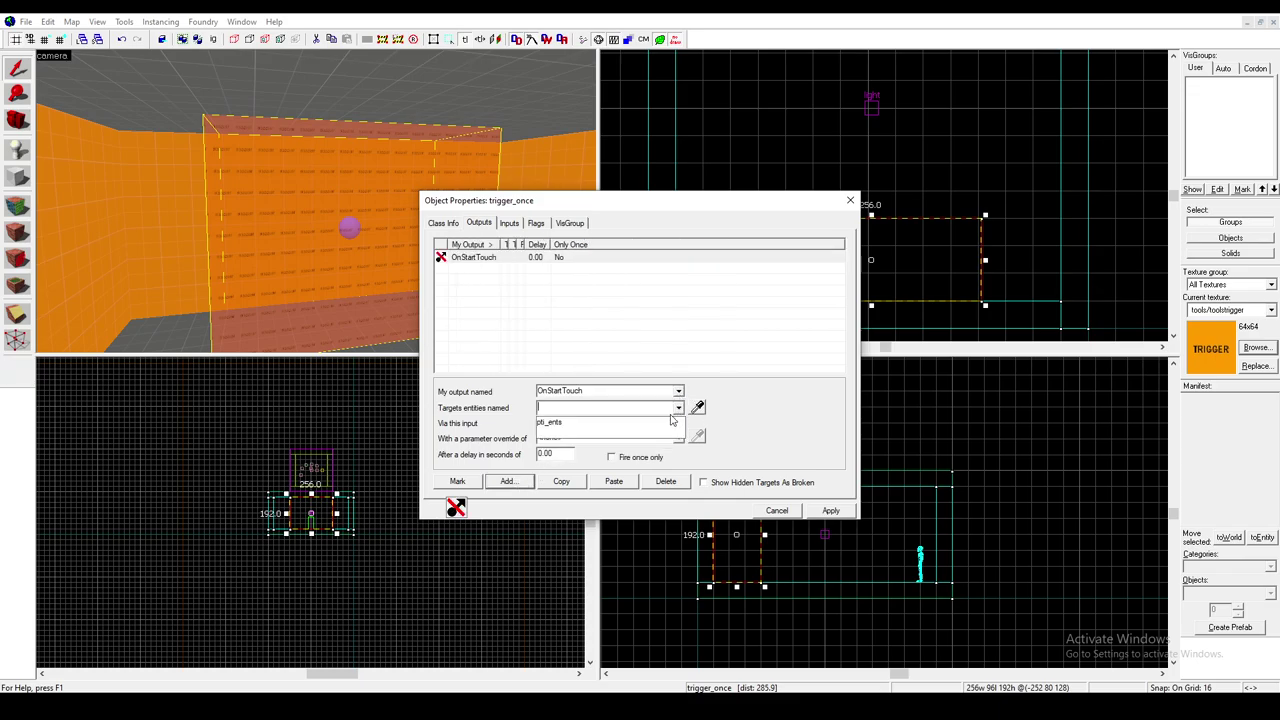
click(660, 422)
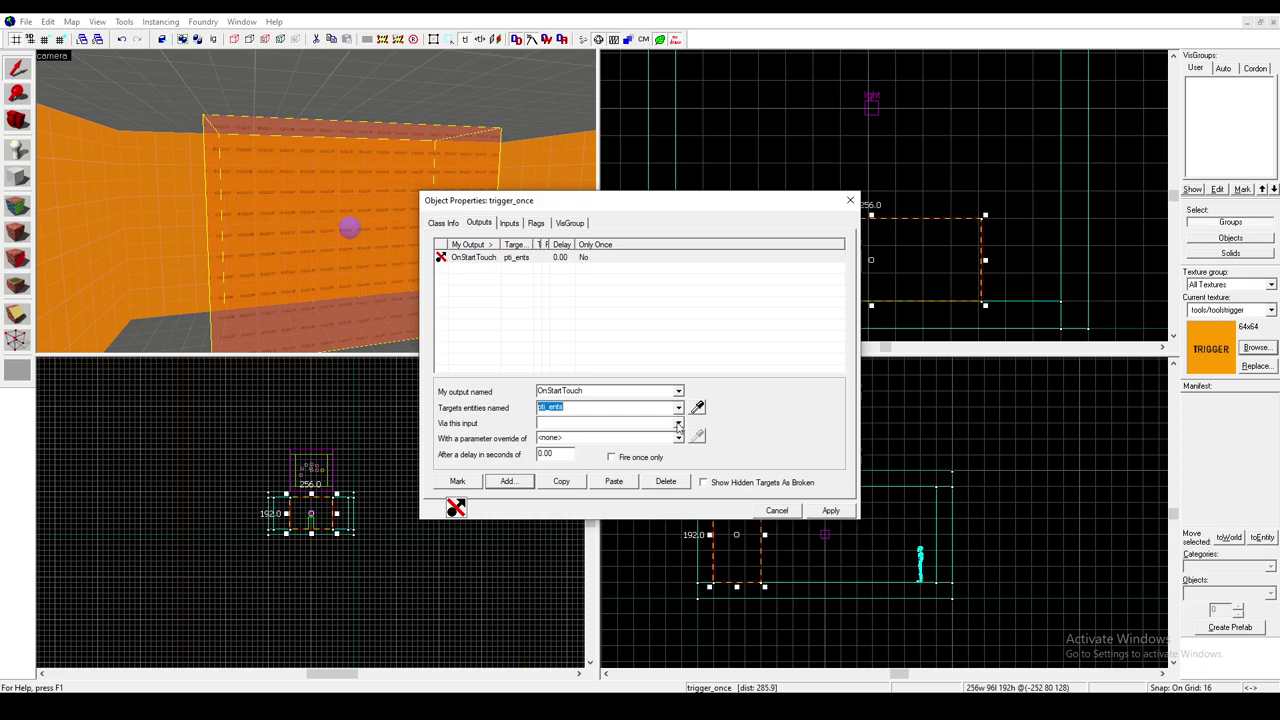
click(678, 424)
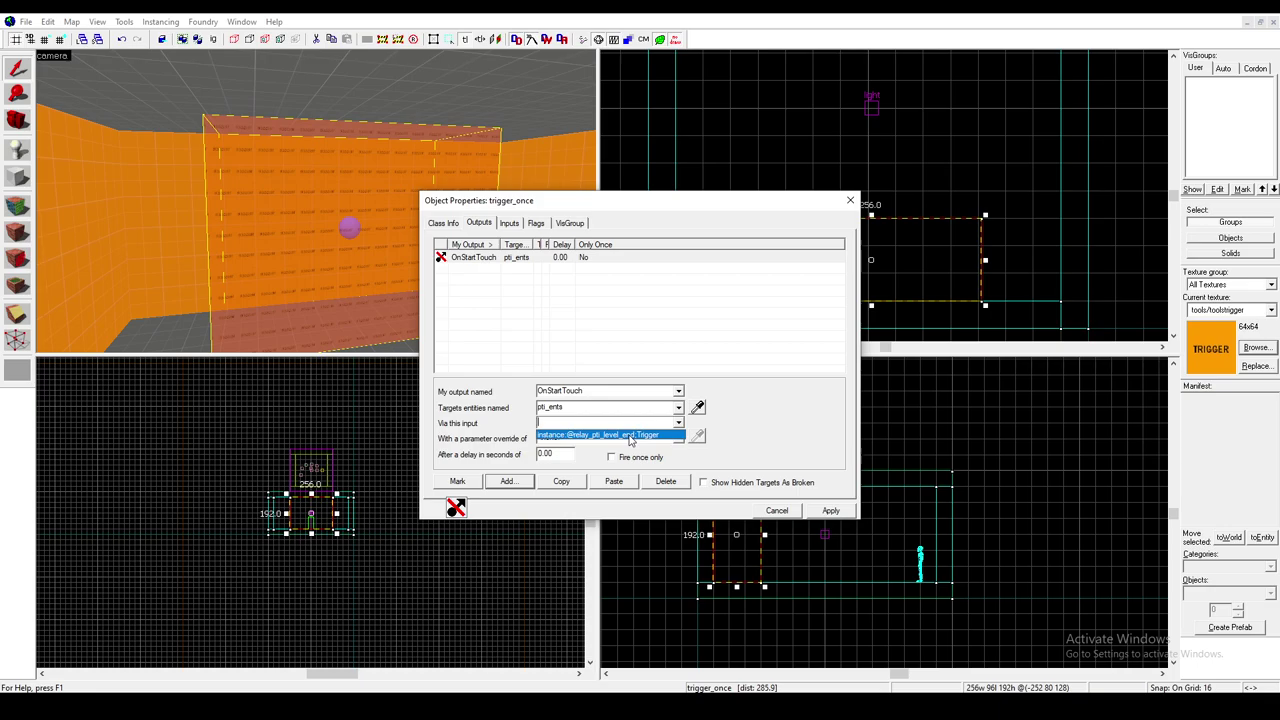
click(630, 436)
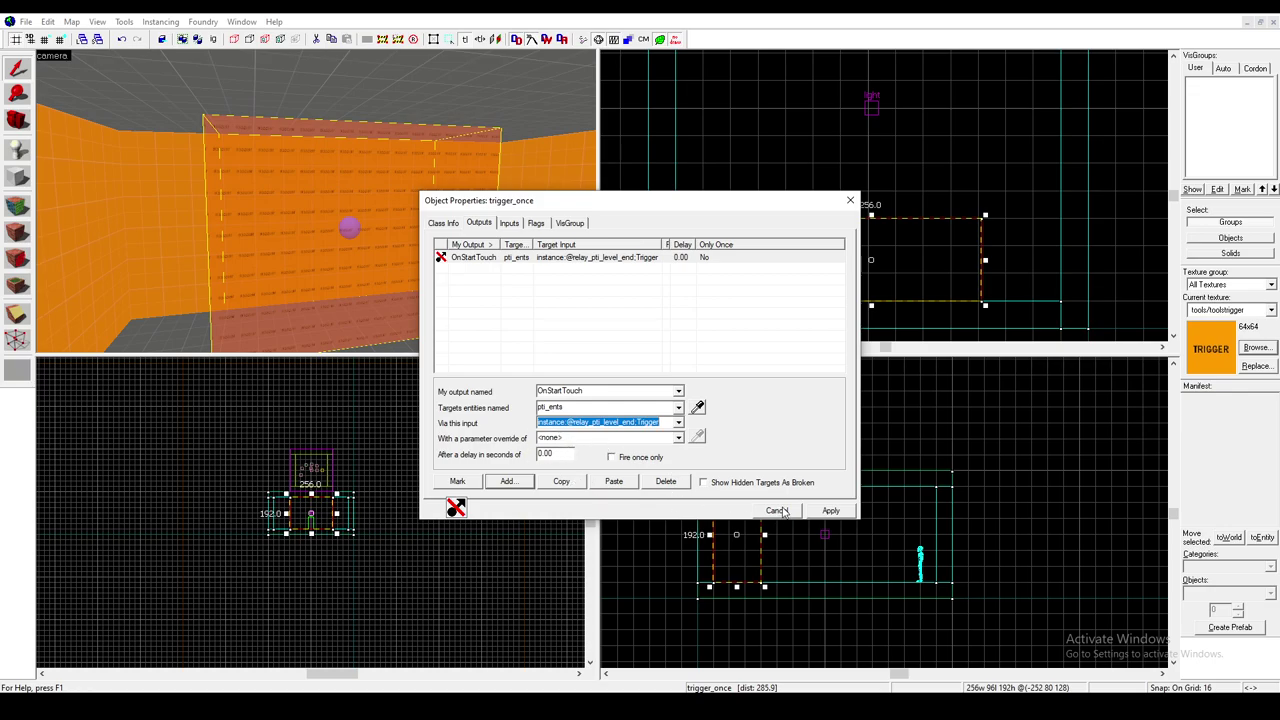
click(829, 512)
click(780, 511)
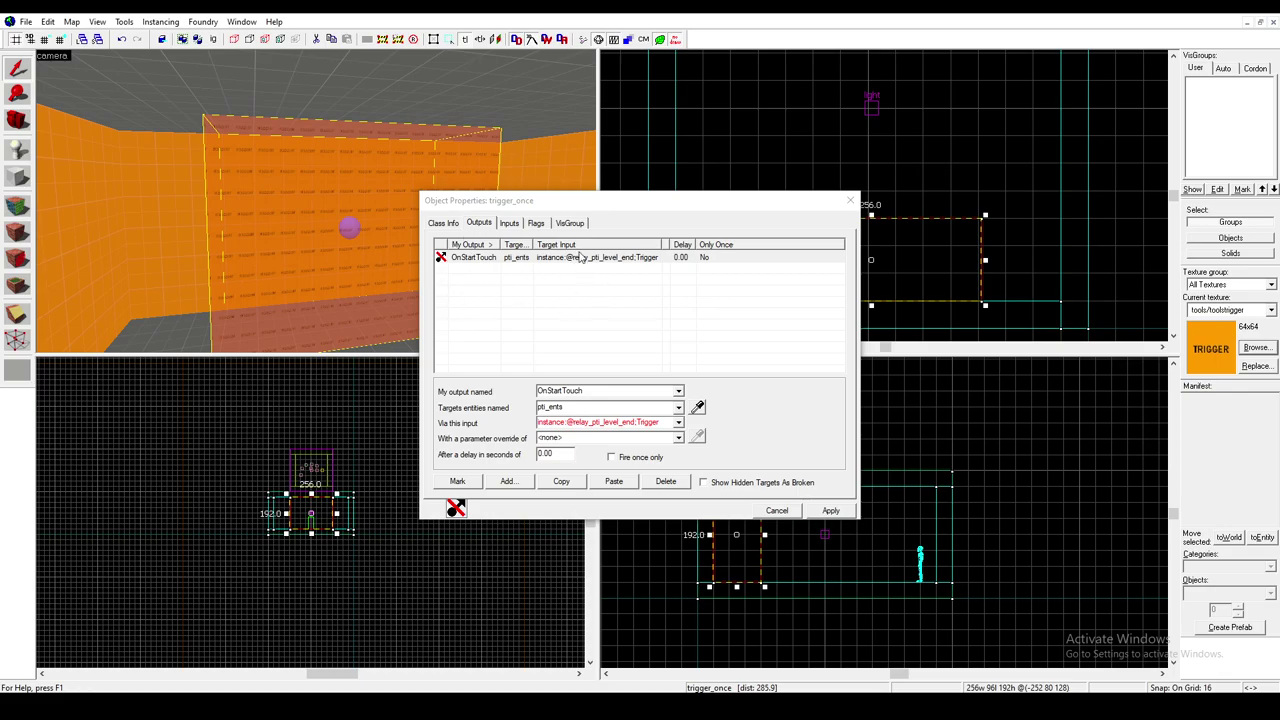
click(831, 511)
click(778, 511)
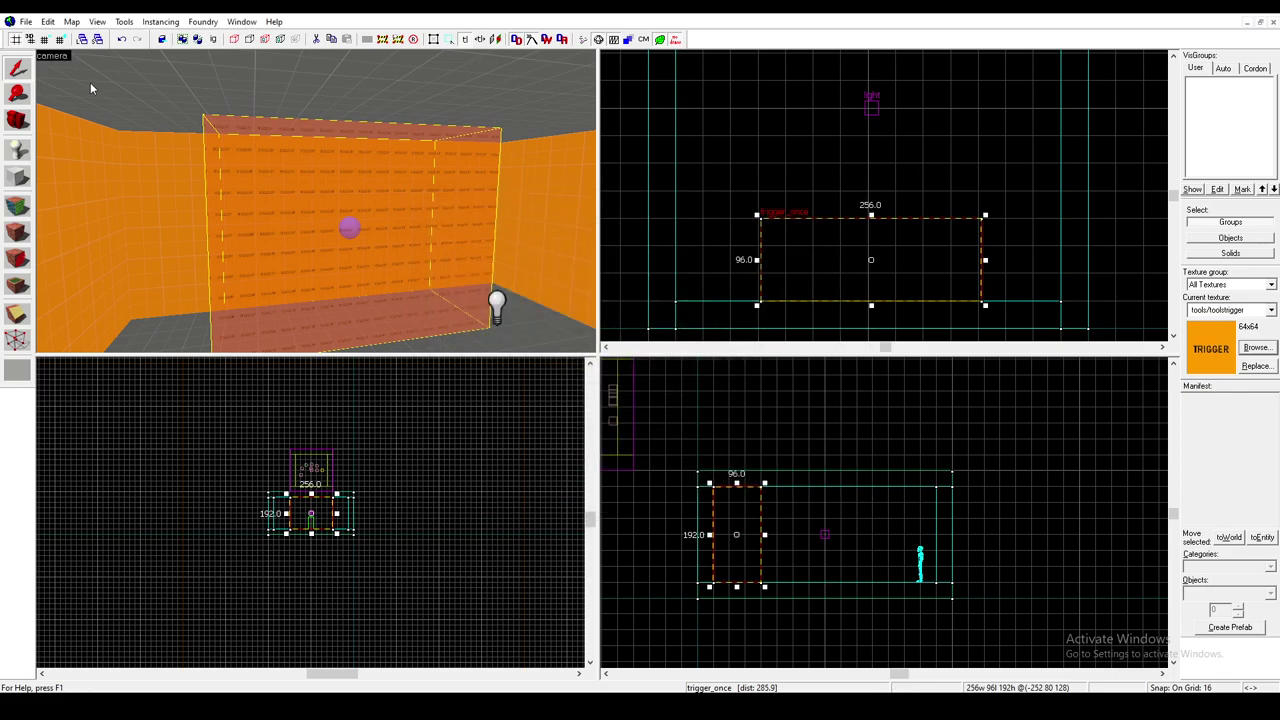
Step: Save the map, then compile and run it in Portal 2
key(ctrl+s)
click(25, 22)
click(45, 180)
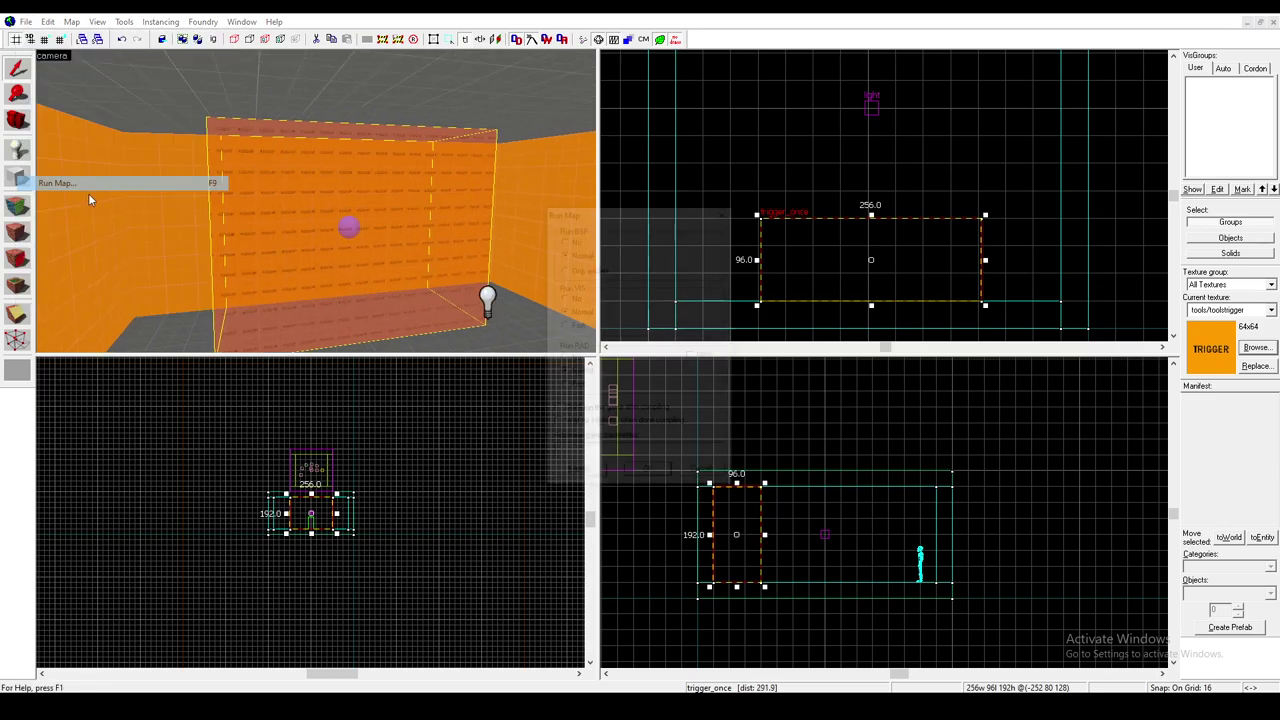
click(648, 474)
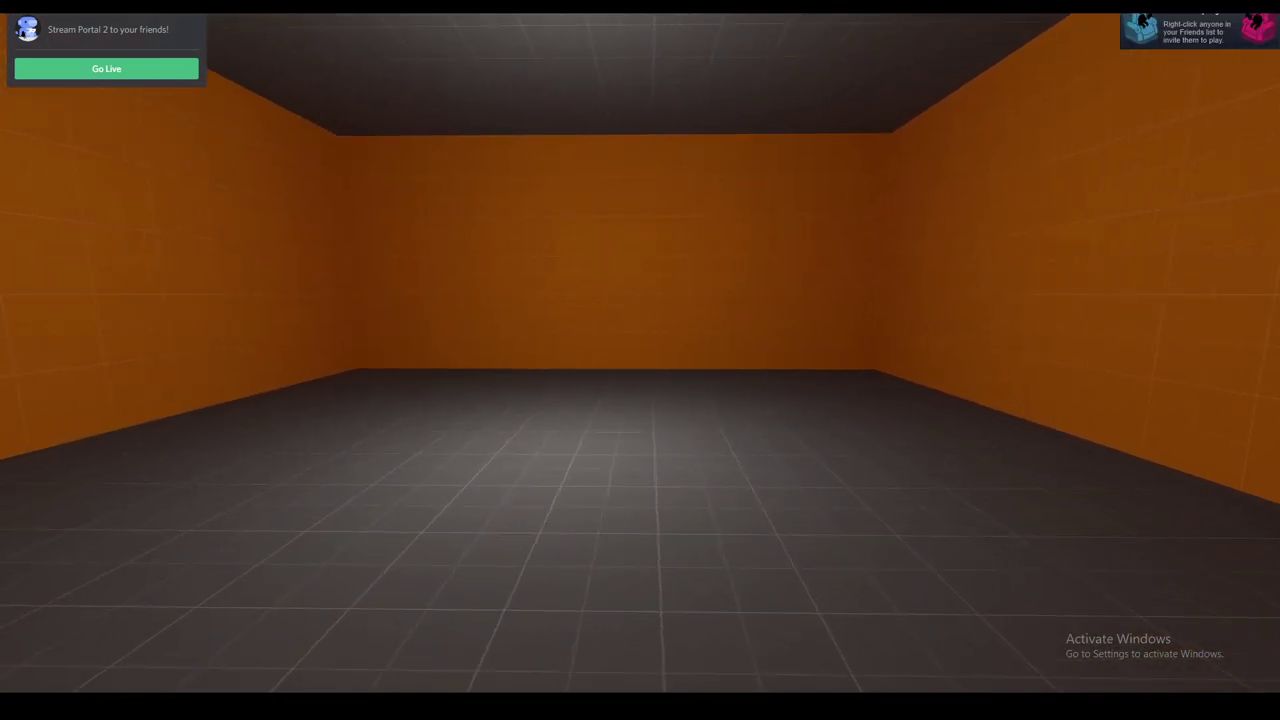
Step: Walk around the test room in the running map and check the developer console for the trigger's effect
key(w)
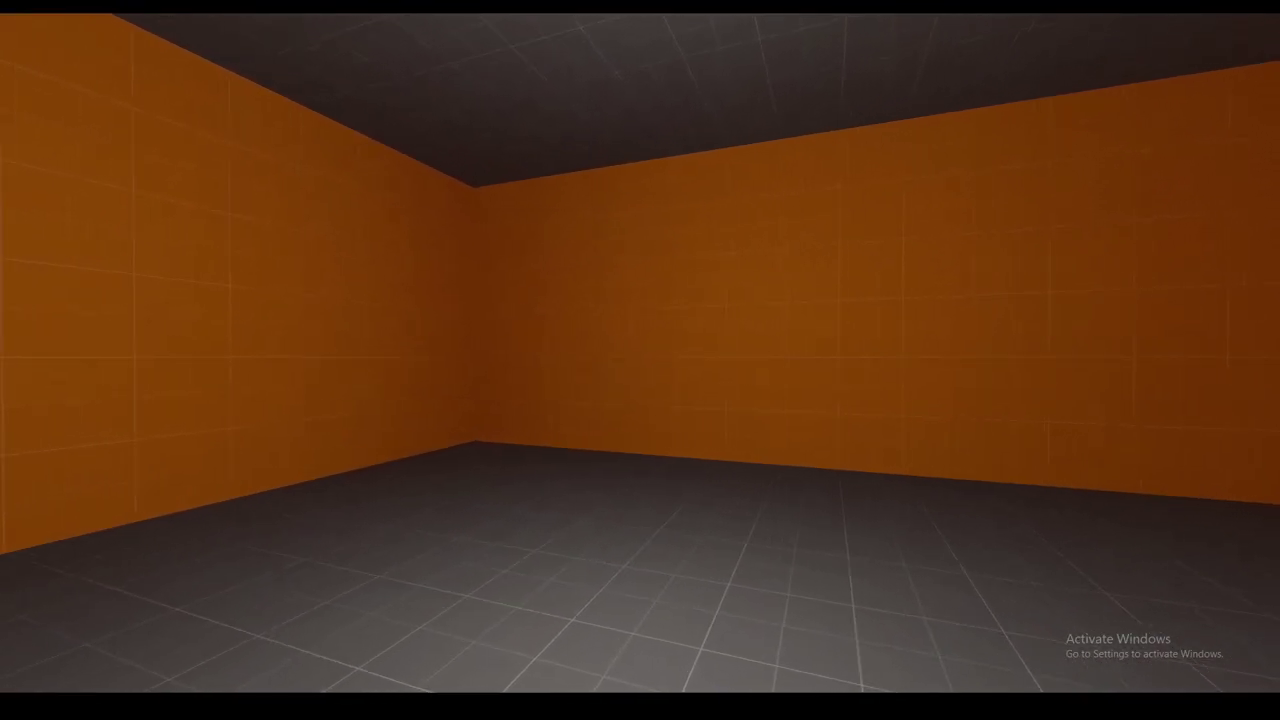
key(w)
key(s)
key(a)
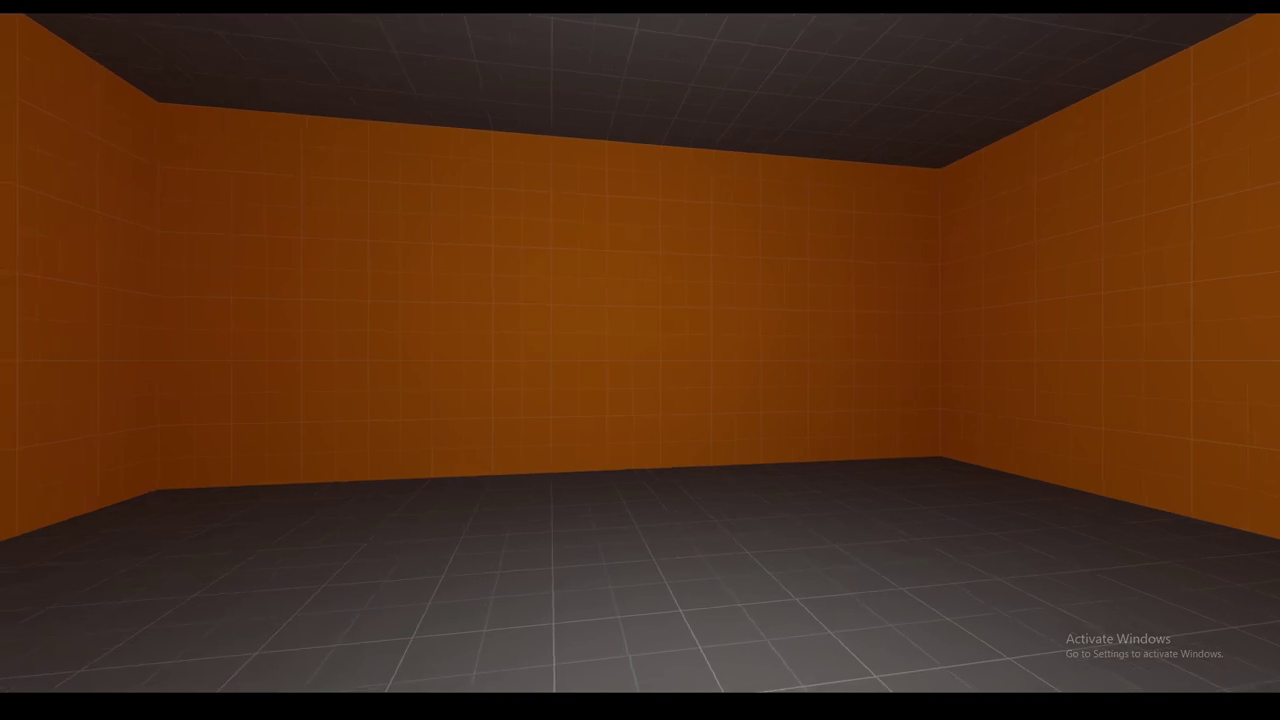
key(grave)
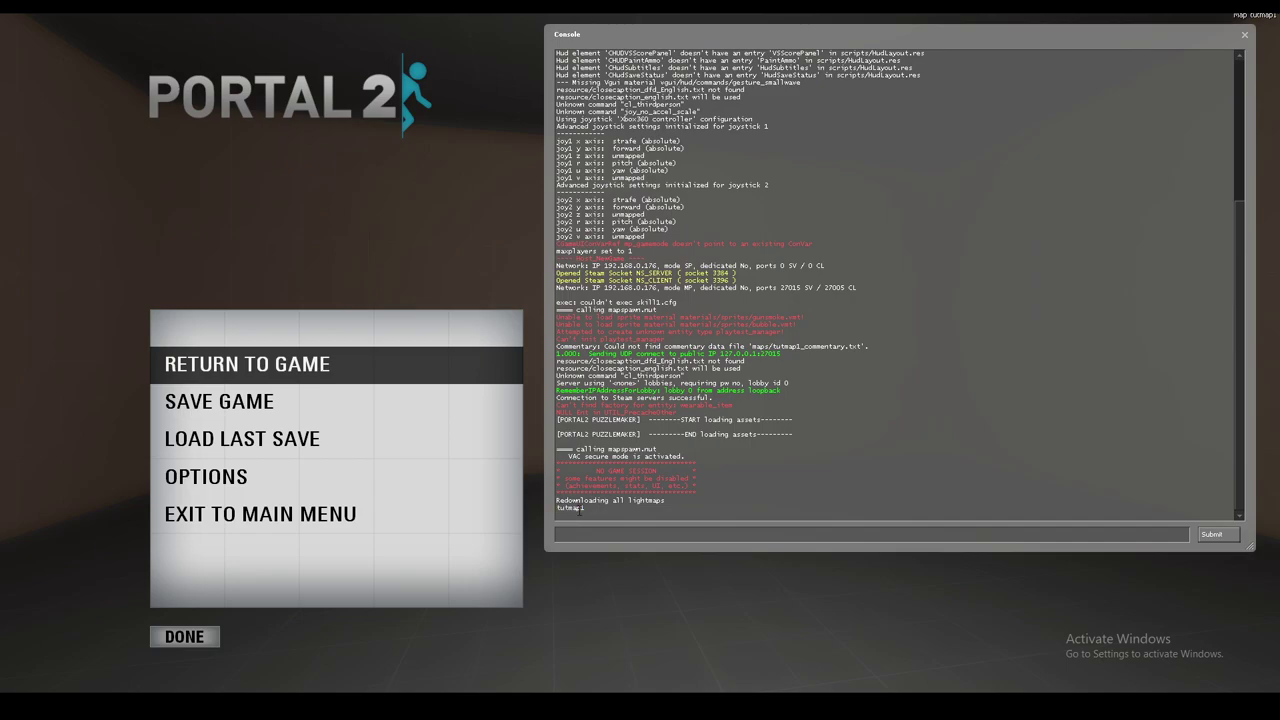
key(grave)
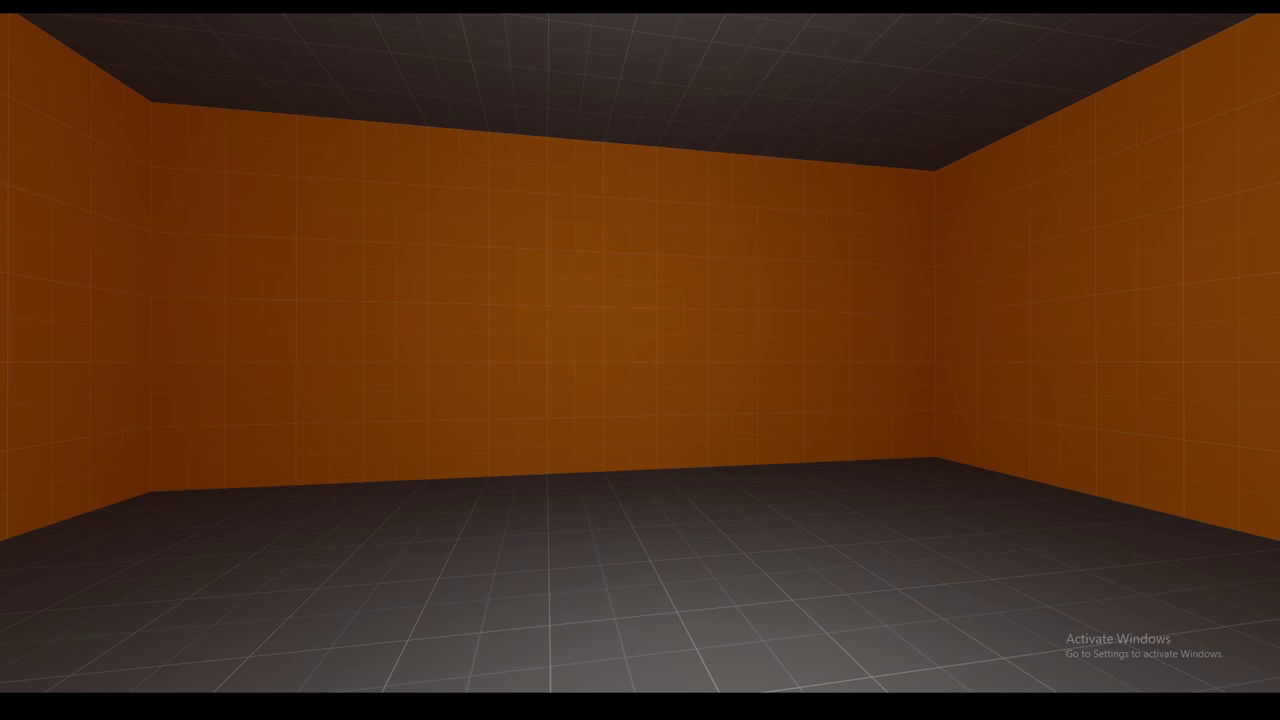
key(grave)
key(grave)
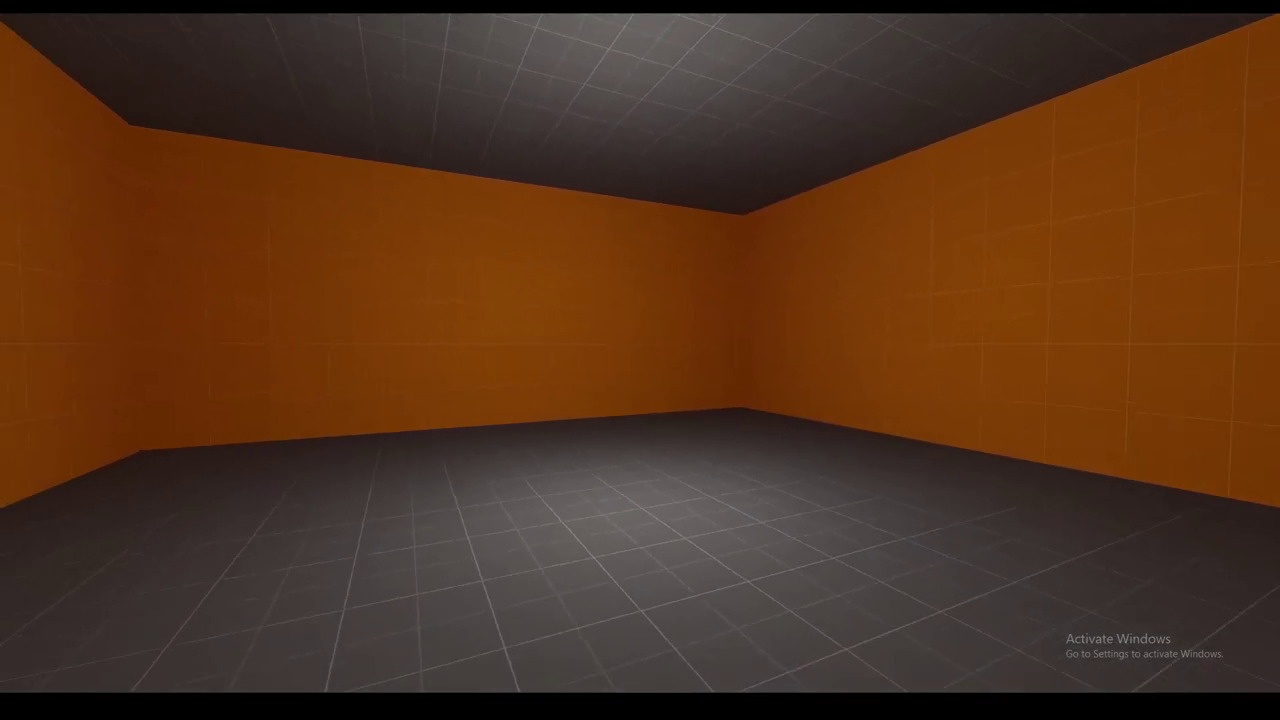
key(s)
key(w)
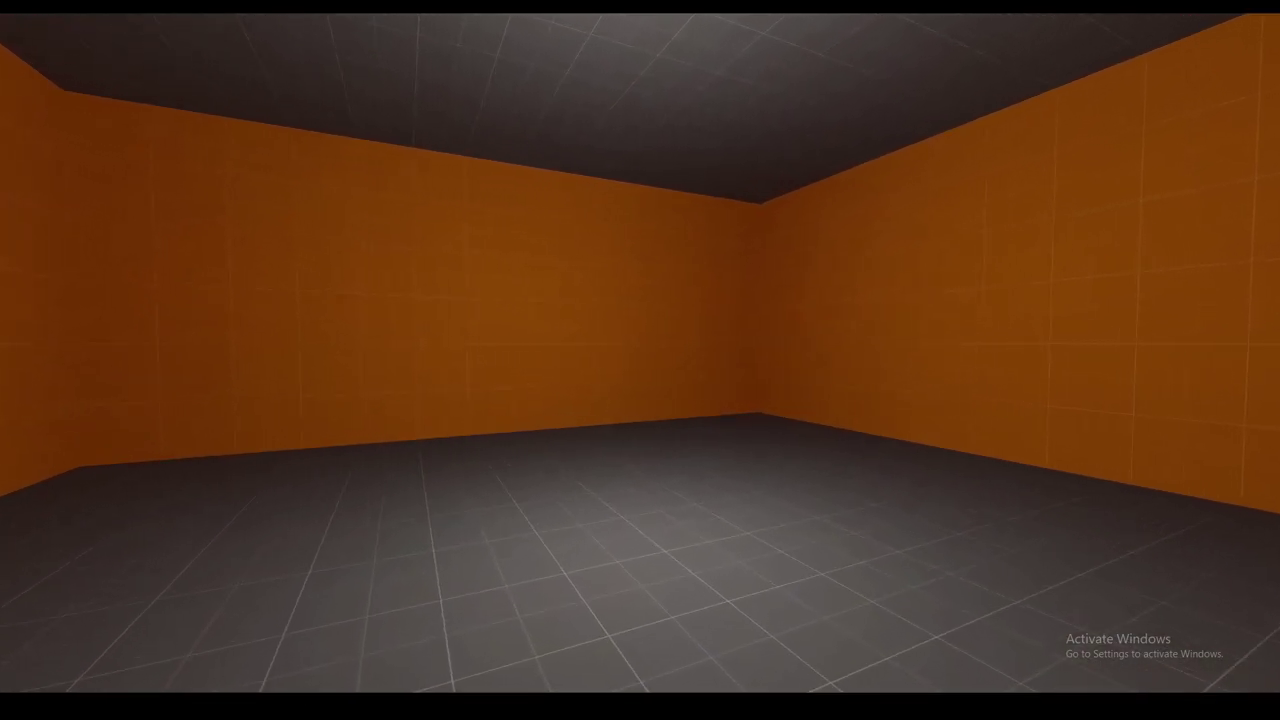
key(w)
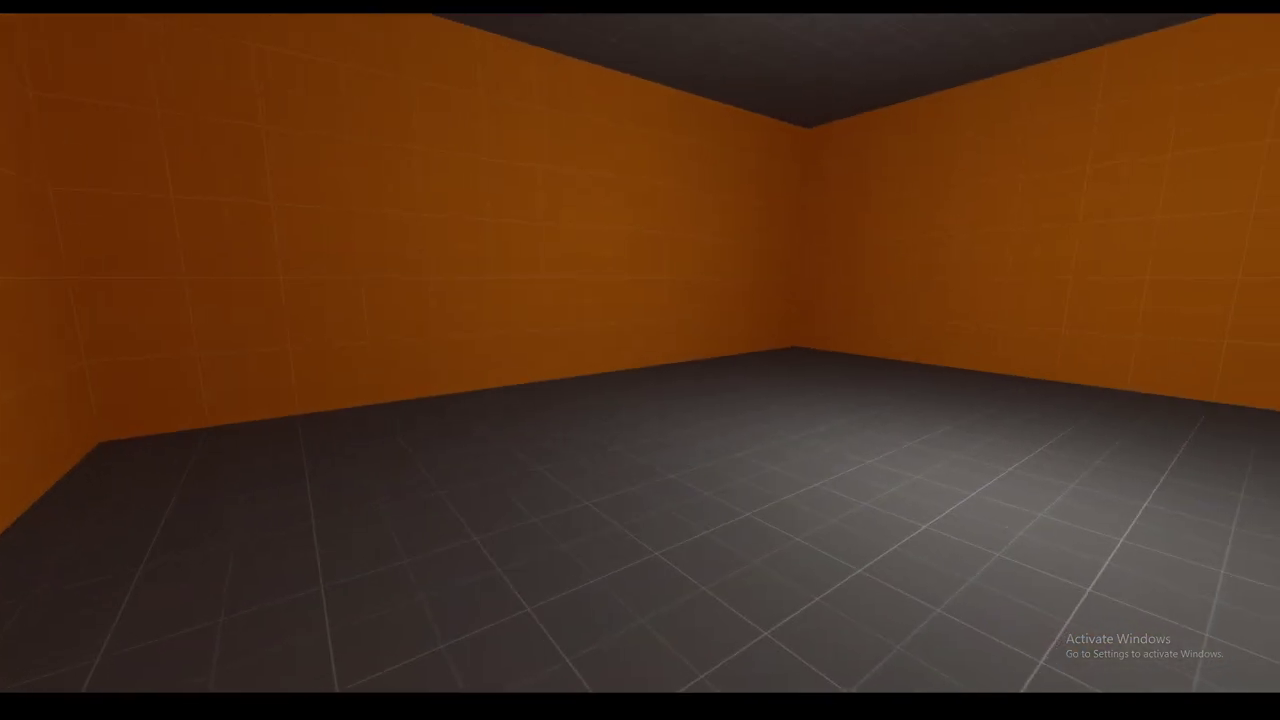
key(space)
key(space)
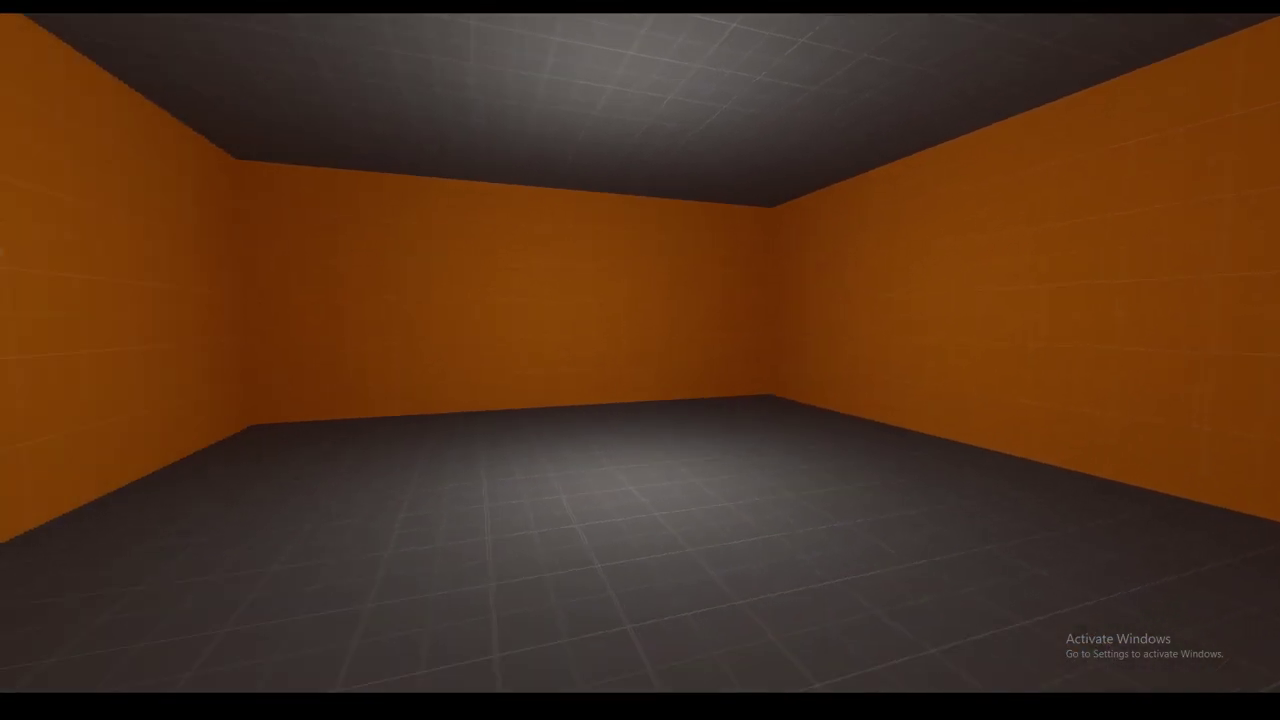